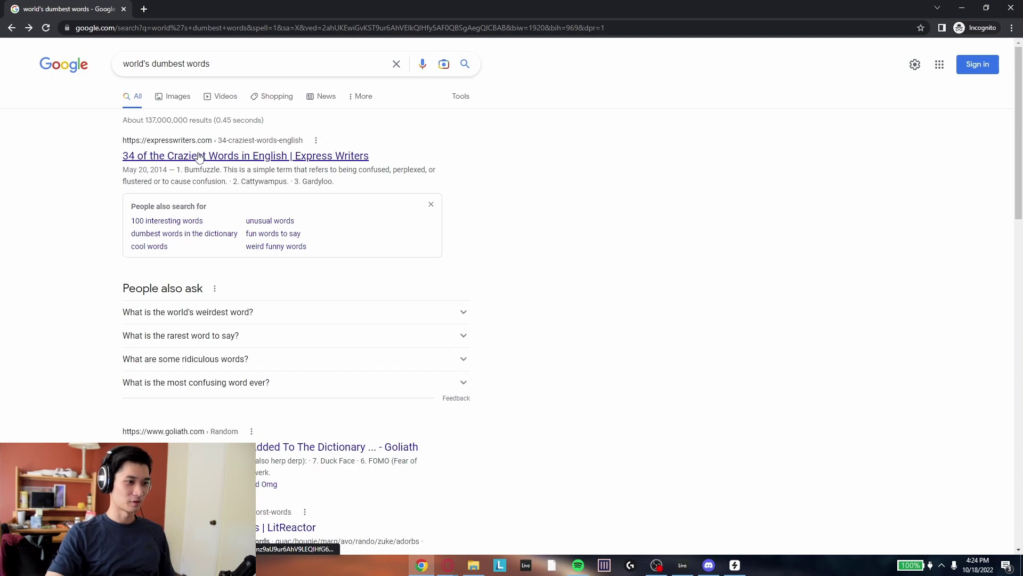
Open the "34 of the Craziest Words in English" article and read through its numbered list of unusual words
{"action": "left_click", "coordinate": [198, 157]}
{"action": "scroll", "coordinate": [264, 269], "scroll_direction": "down", "scroll_amount": 2}
{"action": "left_click_drag", "start_coordinate": [245, 198], "coordinate": [307, 200]}
{"action": "left_click", "coordinate": [337, 213]}
{"action": "scroll", "coordinate": [269, 243], "scroll_direction": "down", "scroll_amount": 3}
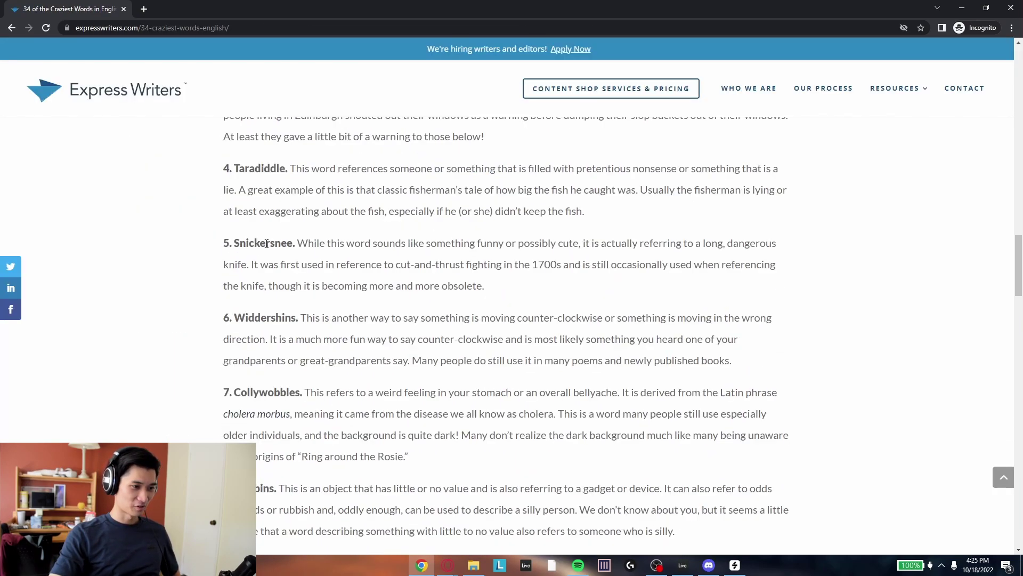
{"action": "scroll", "coordinate": [309, 245], "scroll_direction": "down", "scroll_amount": 6}
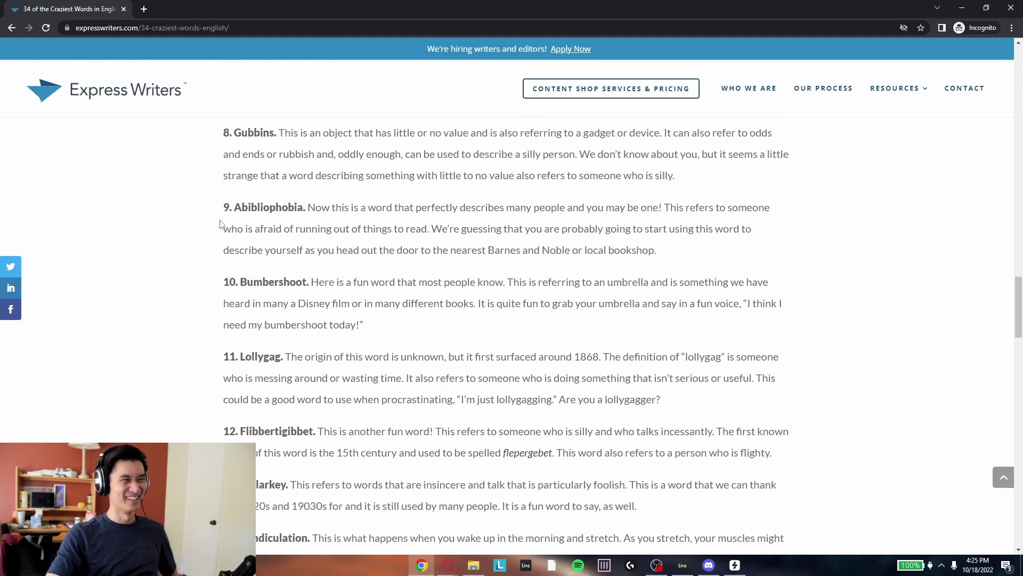
{"action": "scroll", "coordinate": [223, 224], "scroll_direction": "down", "scroll_amount": 2}
{"action": "scroll", "coordinate": [229, 229], "scroll_direction": "down", "scroll_amount": 3}
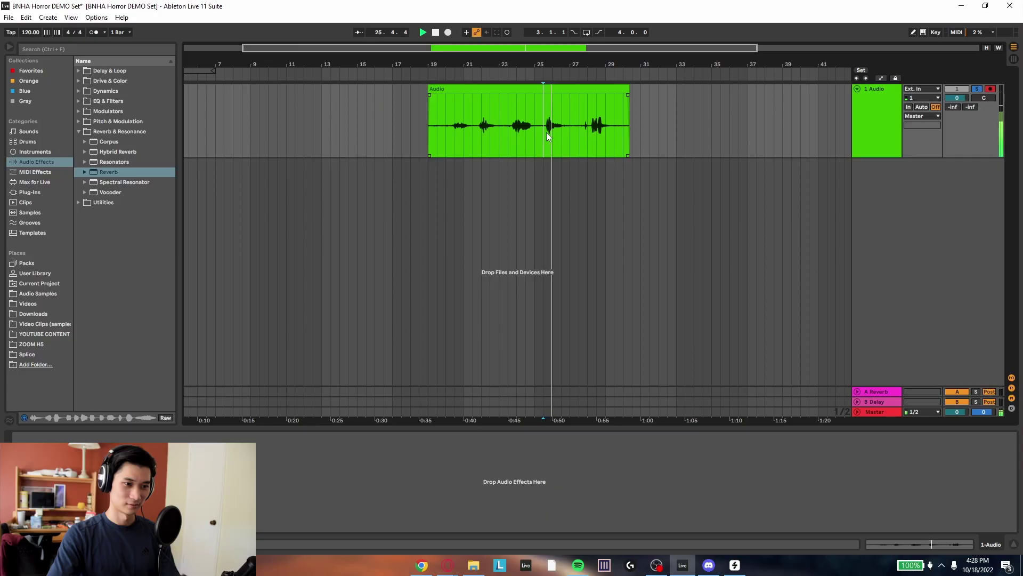
In Ableton Live, play the recorded voice clip and select its fourth spoken phrase, from about bar 25.3 to bar 27.4
{"action": "scroll", "coordinate": [546, 135], "scroll_direction": "up", "scroll_amount": 5}
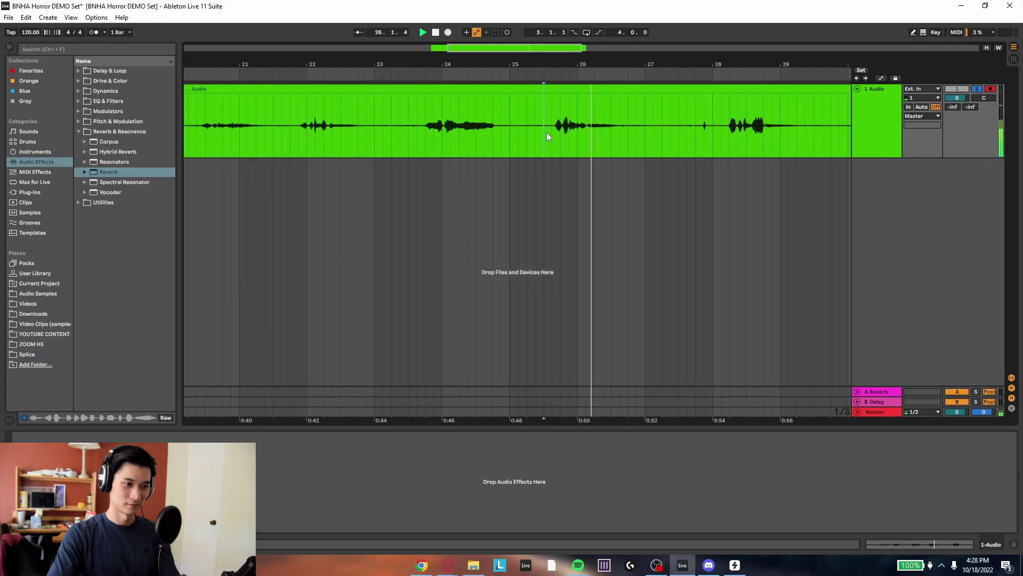
{"action": "scroll", "coordinate": [546, 135], "scroll_direction": "down", "scroll_amount": 5}
{"action": "scroll", "coordinate": [547, 136], "scroll_direction": "up", "scroll_amount": 5}
{"action": "key", "text": "space"}
{"action": "left_click_drag", "start_coordinate": [553, 132], "coordinate": [688, 133]}
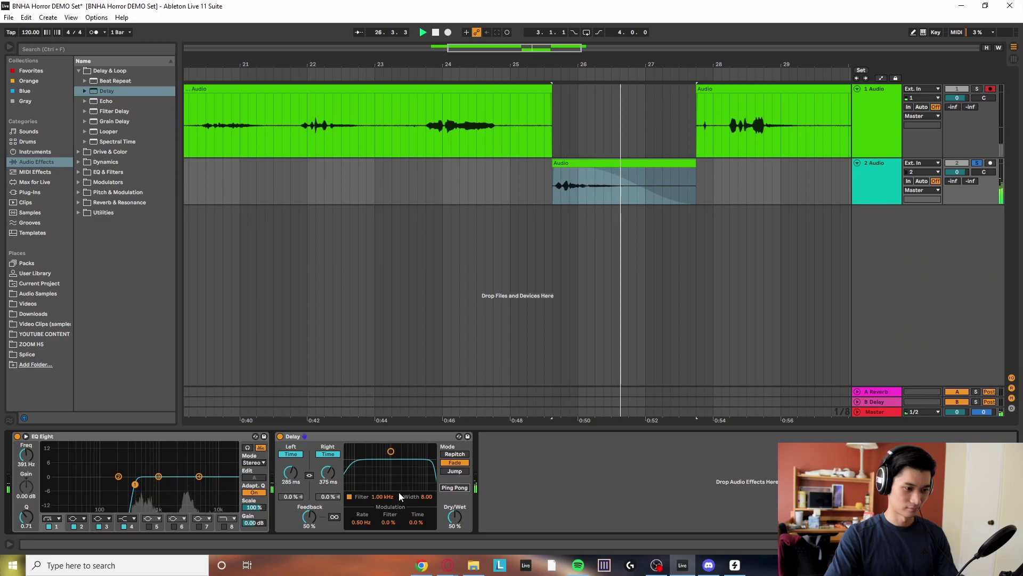
Load the Neoverb plug-in from the favorites onto the 2 Audio track, after the Delay
{"action": "left_click", "coordinate": [31, 71]}
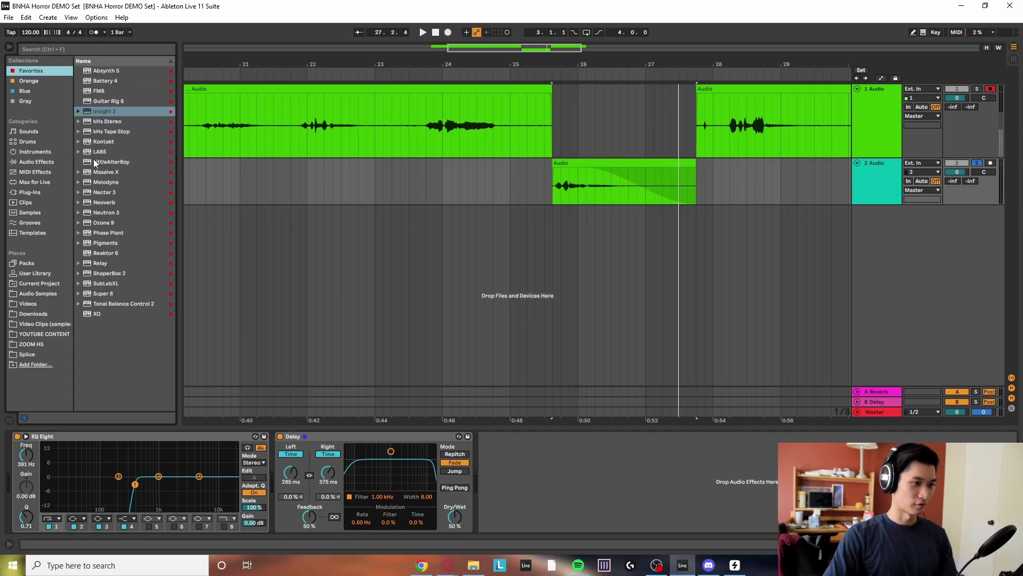
{"action": "left_click", "coordinate": [123, 193]}
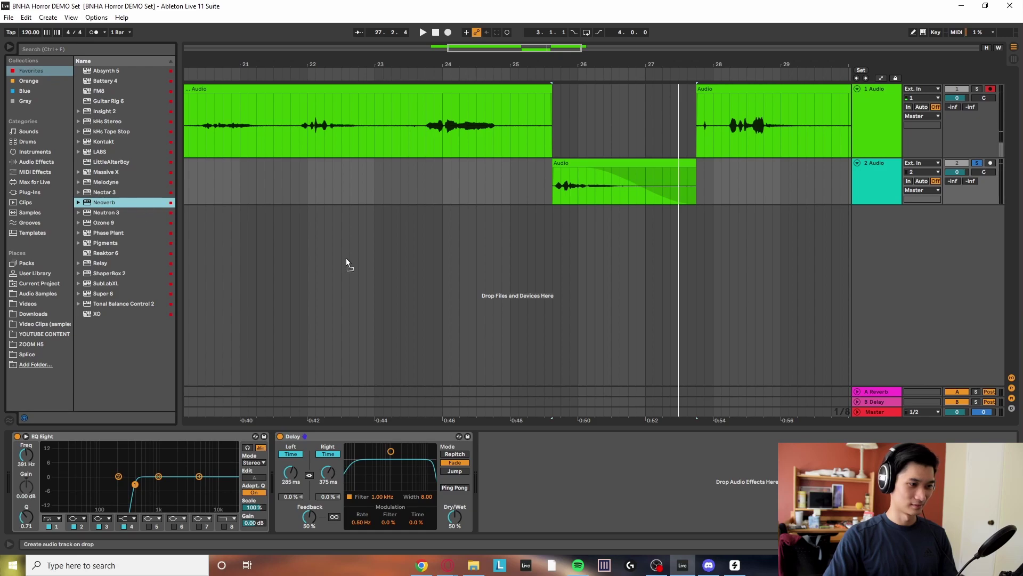
{"action": "left_click_drag", "start_coordinate": [247, 233], "coordinate": [608, 163]}
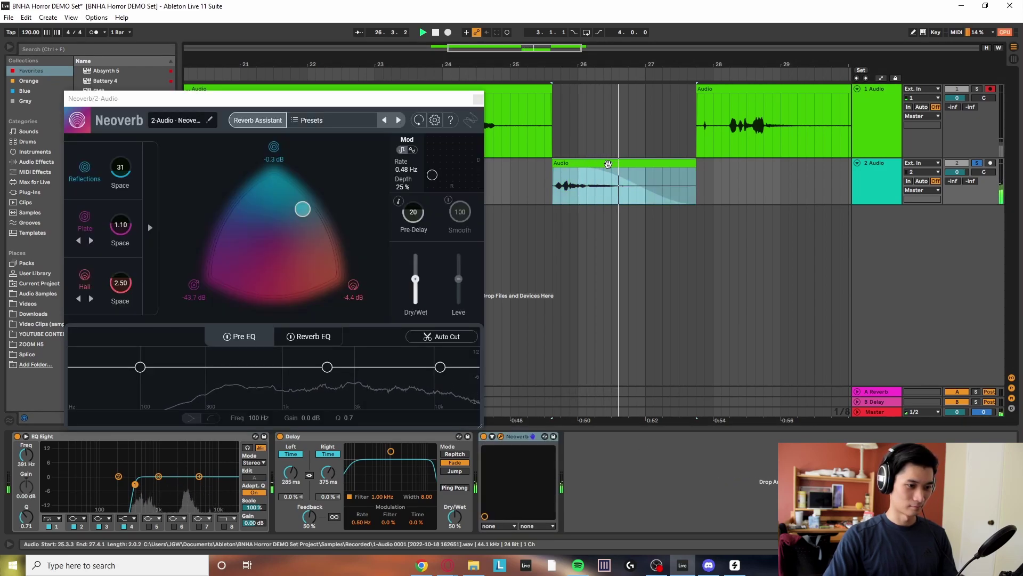
Duplicate the isolated phrase's track, reverse the copied clip, and group the two tracks
{"action": "key", "text": "ctrl+d"}
{"action": "key", "text": "r"}
{"action": "key", "text": "ctrl+g"}
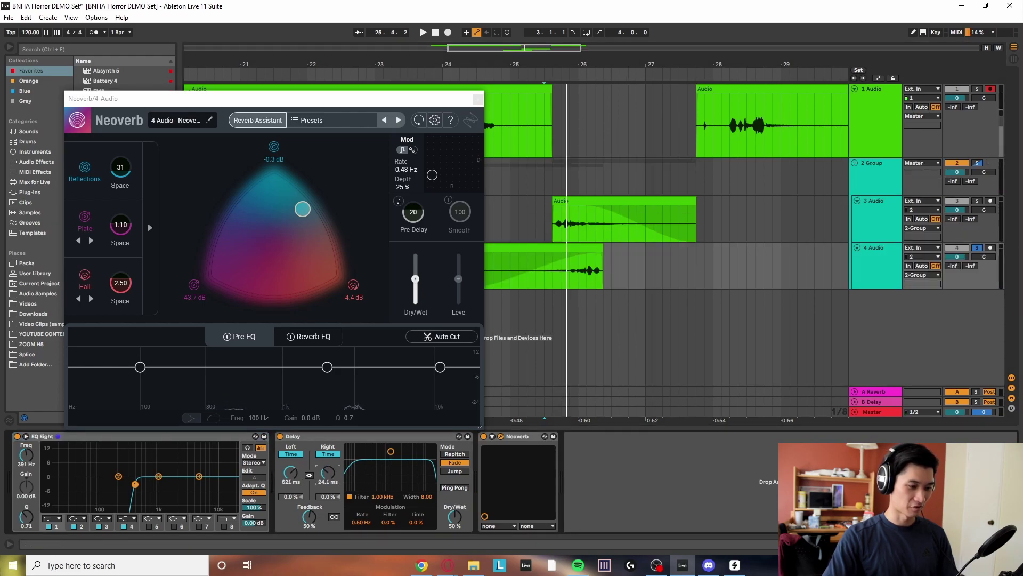
Set the right time of the reversed track's Delay to 100 ms and listen to the result
{"action": "left_click", "coordinate": [322, 472]}
{"action": "type", "text": "100"}
{"action": "key", "text": "Return"}
{"action": "key", "text": "space"}
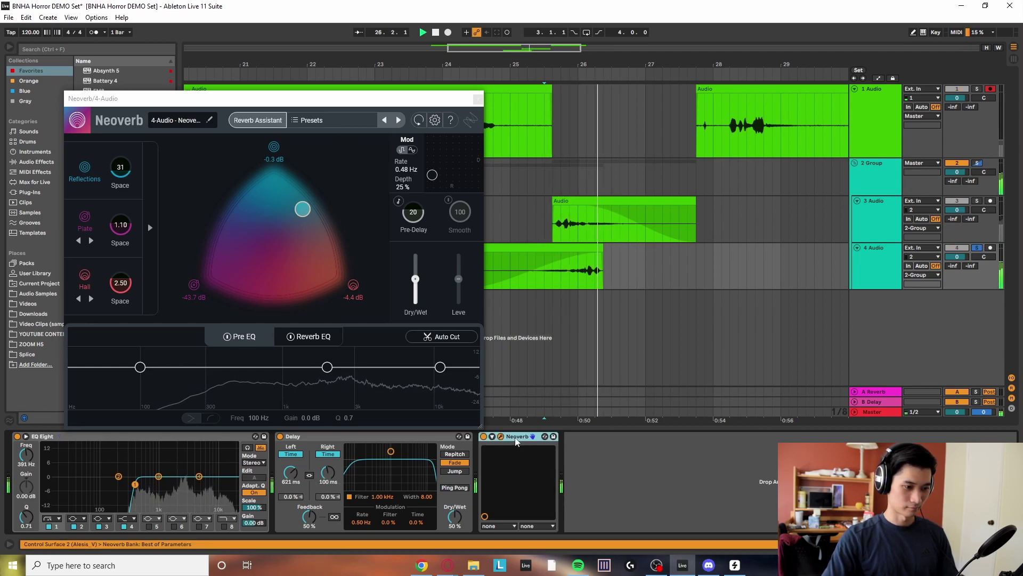
{"action": "key", "text": "space"}
Add the Echo effect after Neoverb on the group track and unlink its left and right delay times
{"action": "left_click", "coordinate": [34, 140]}
{"action": "left_click", "coordinate": [35, 151]}
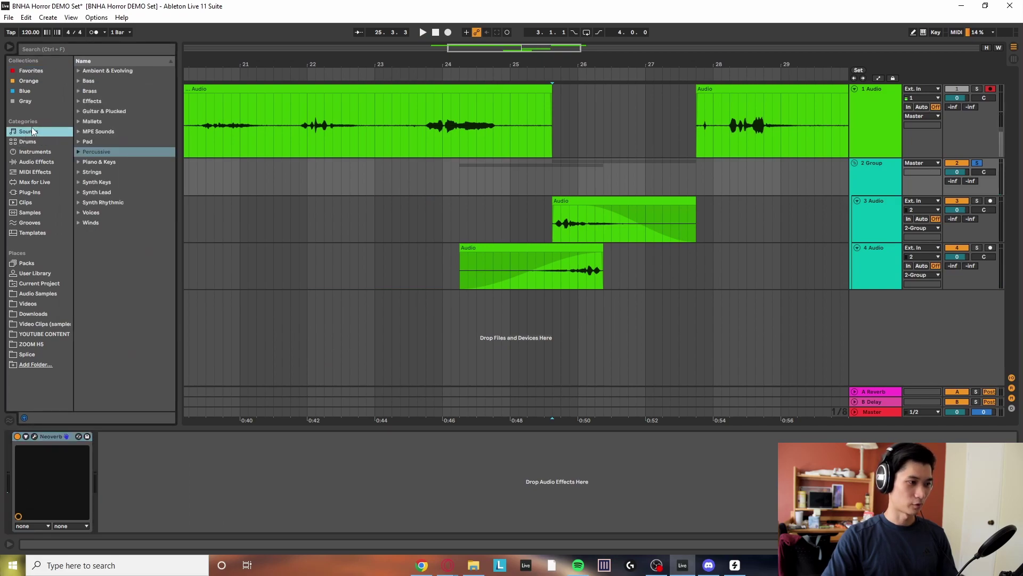
{"action": "left_click", "coordinate": [39, 161]}
{"action": "left_click", "coordinate": [101, 101]}
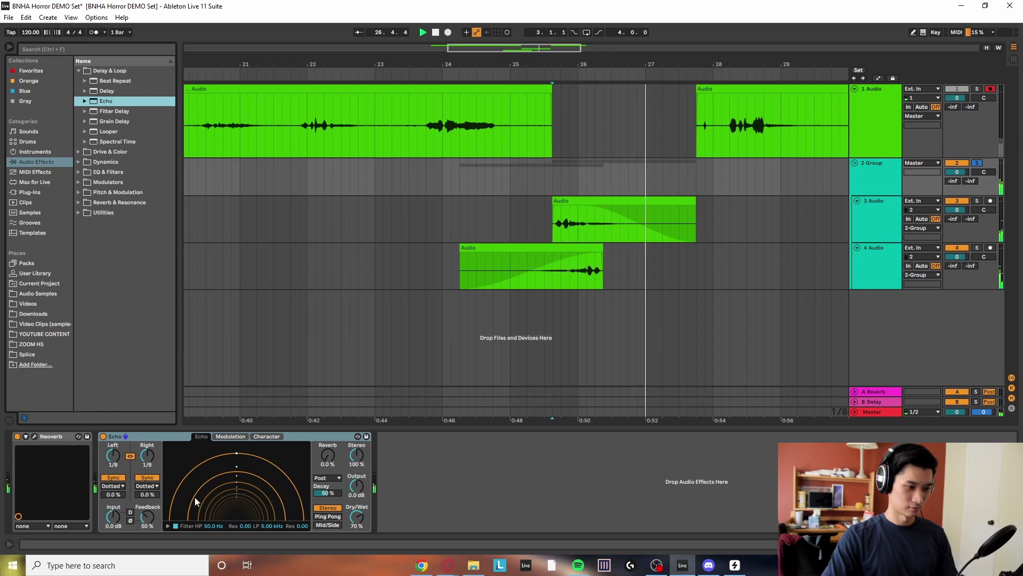
{"action": "left_click", "coordinate": [130, 457]}
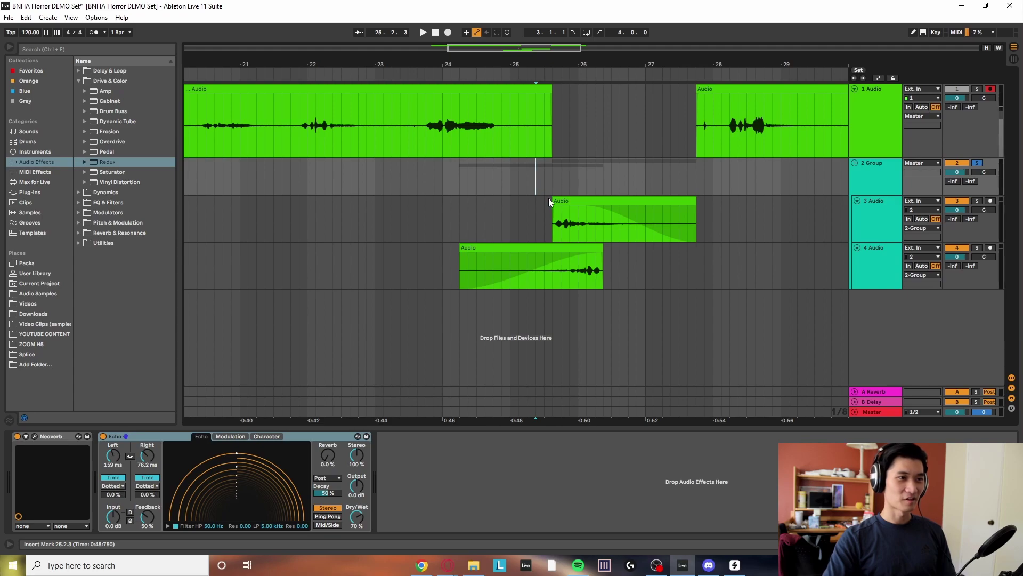
Play the grouped original and reversed phrases from around bar 25.2 to audition the Echo and Reverb effects
{"action": "key", "text": "space"}
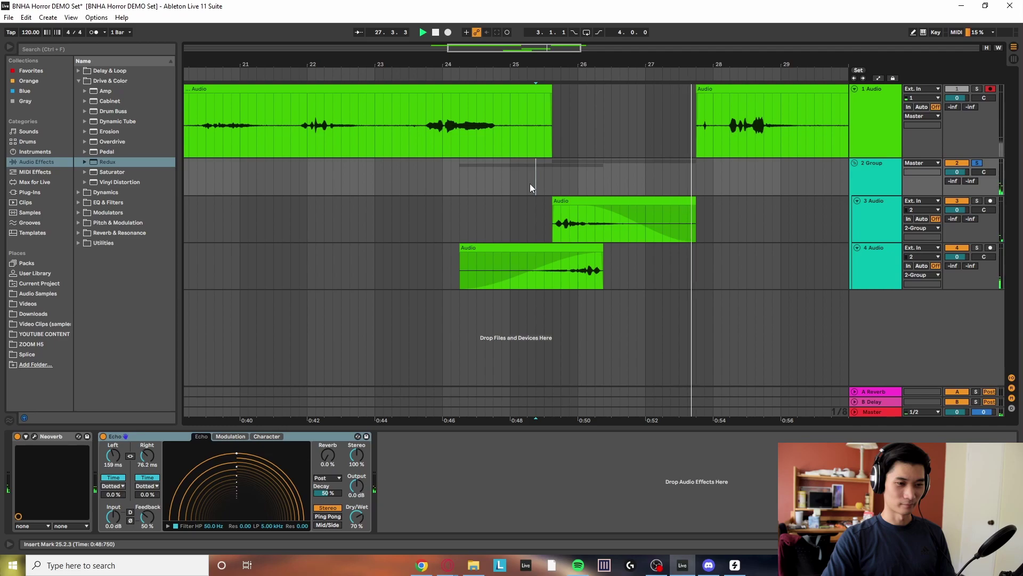
{"action": "key", "text": "space"}
{"action": "left_click", "coordinate": [529, 183]}
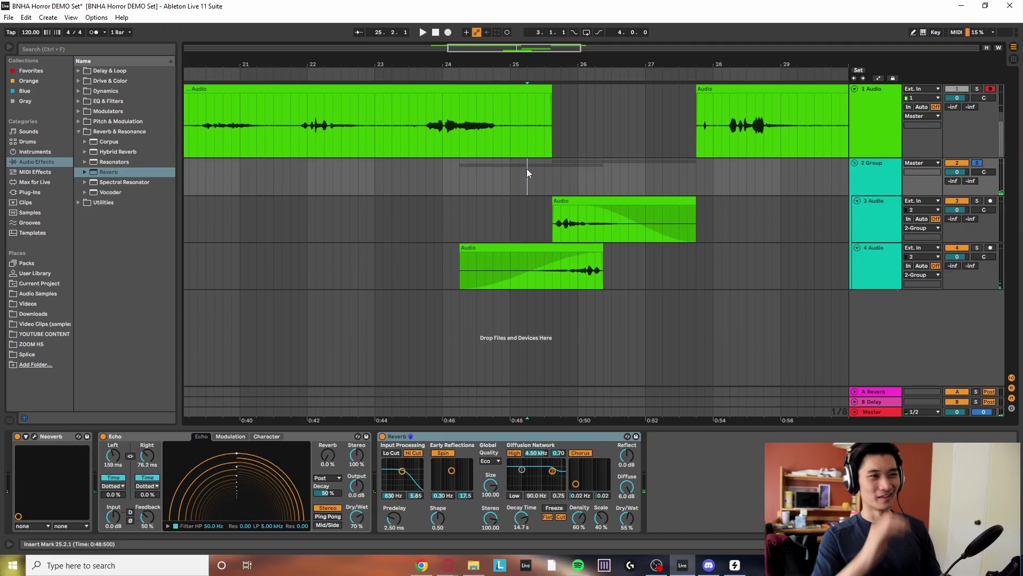
{"action": "key", "text": "space"}
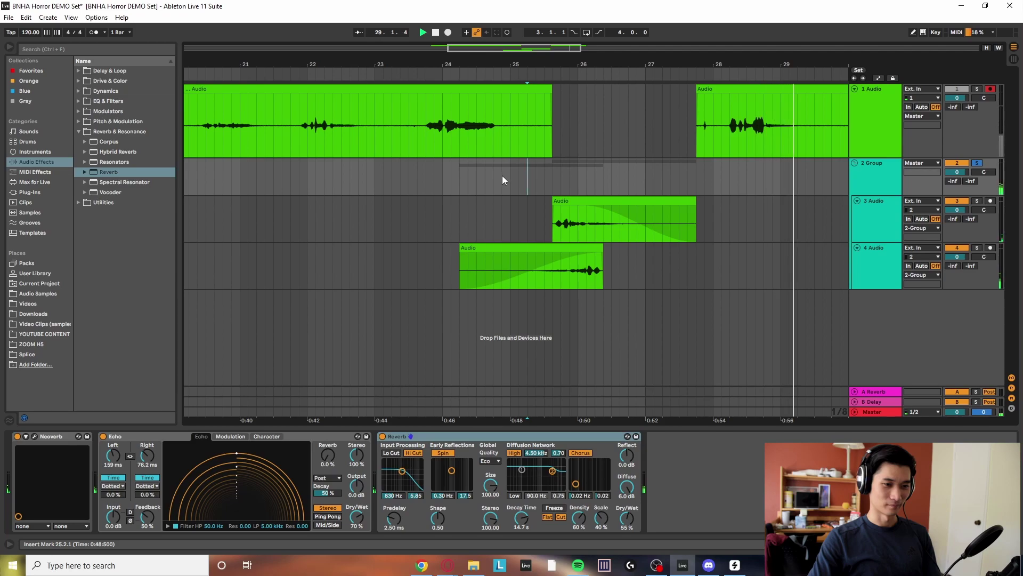
{"action": "key", "text": "space"}
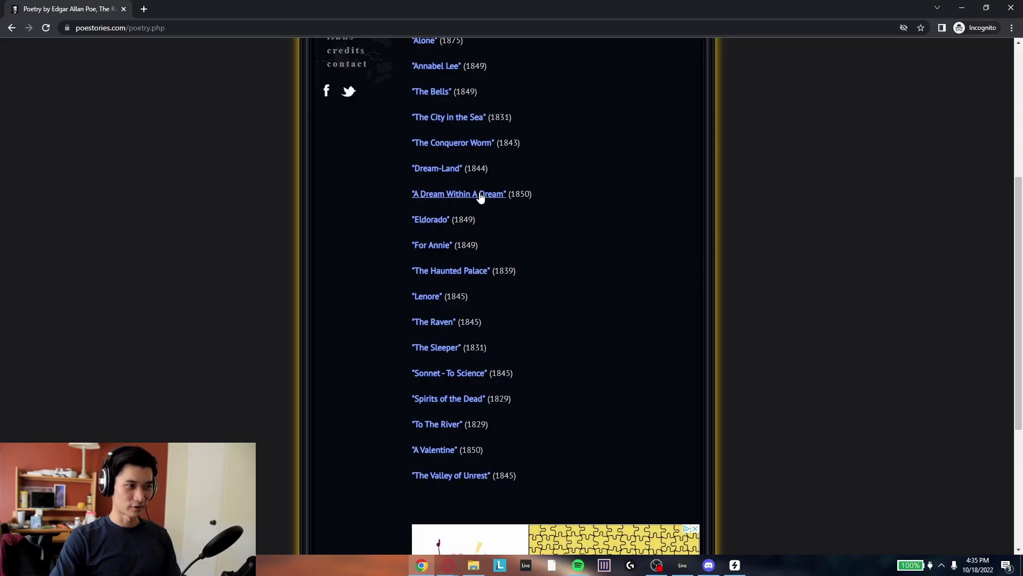
In the browser, open the poem "A Dream Within A Dream" from the Edgar Allan Poe poetry list
{"action": "left_click", "coordinate": [481, 197]}
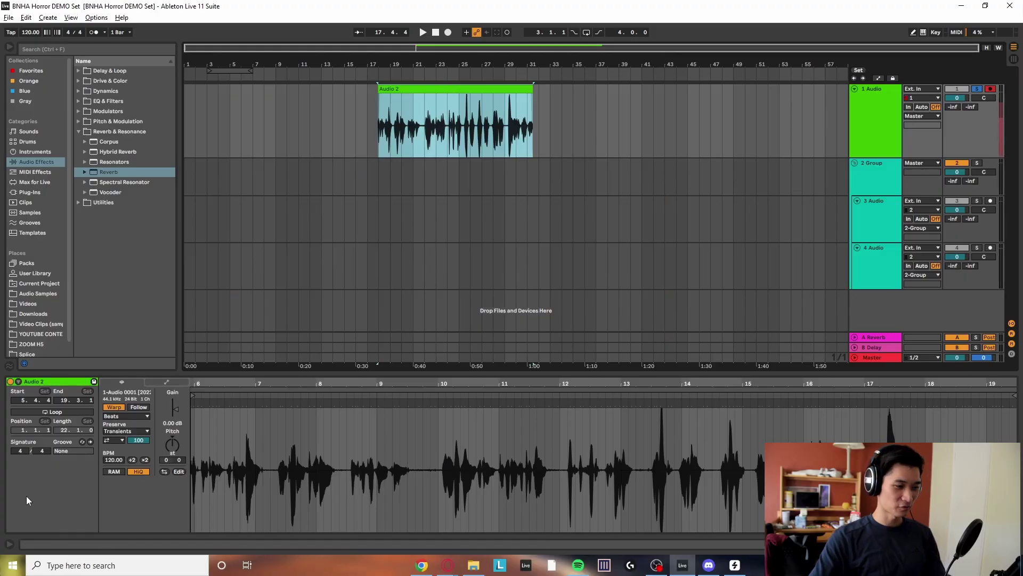
In Ableton Live, place the insert marker at bar 18 and play the two-bar sped-up copy on 2 Audio
{"action": "scroll", "coordinate": [379, 136], "scroll_direction": "up", "scroll_amount": 5}
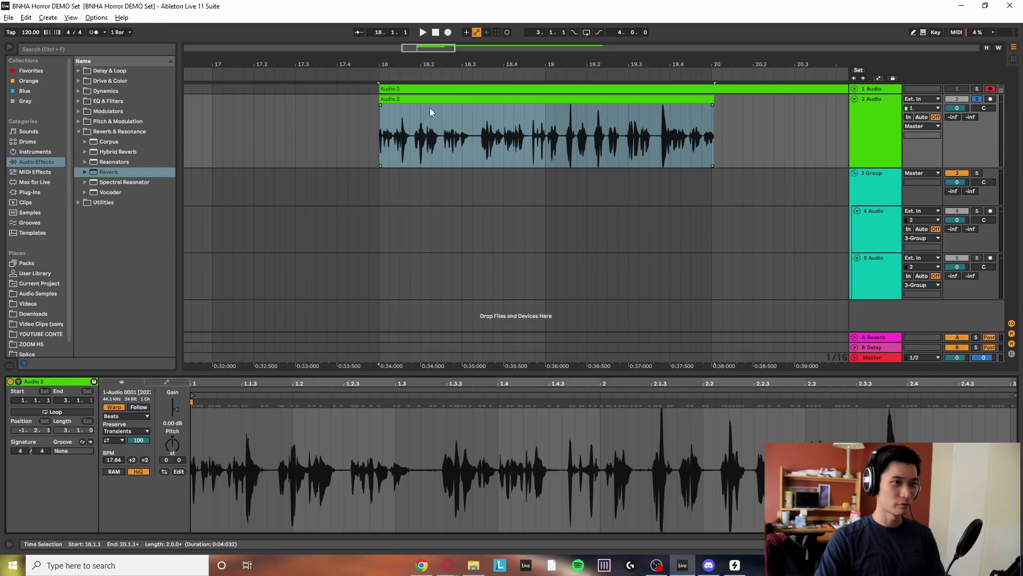
{"action": "left_click", "coordinate": [385, 145]}
{"action": "left_click", "coordinate": [384, 145]}
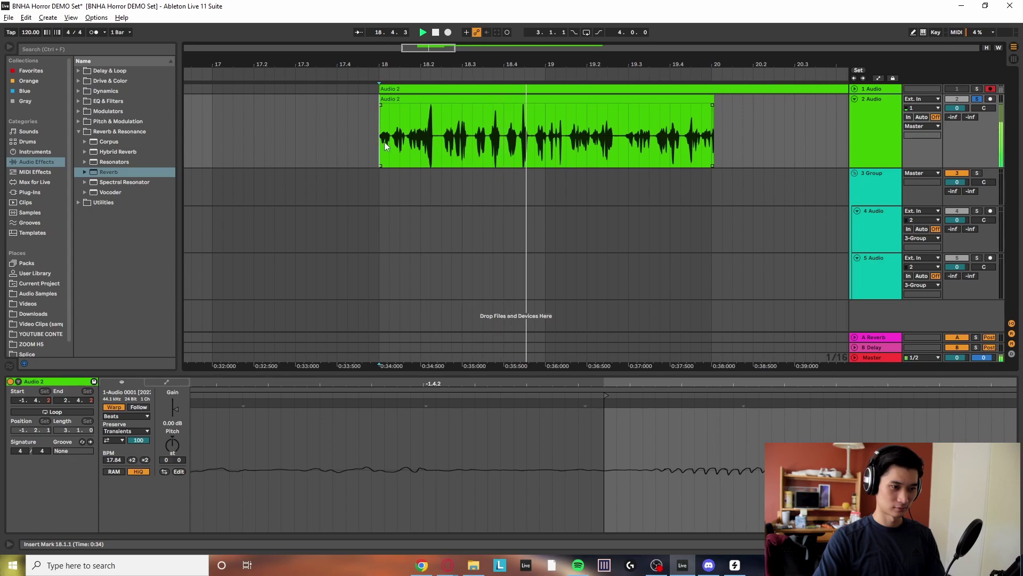
Listen through the full-length reversed recording on 2 Audio, replaying the passage around bar 23.4
{"action": "scroll", "coordinate": [385, 142], "scroll_direction": "down", "scroll_amount": 4}
{"action": "scroll", "coordinate": [385, 143], "scroll_direction": "up", "scroll_amount": 4}
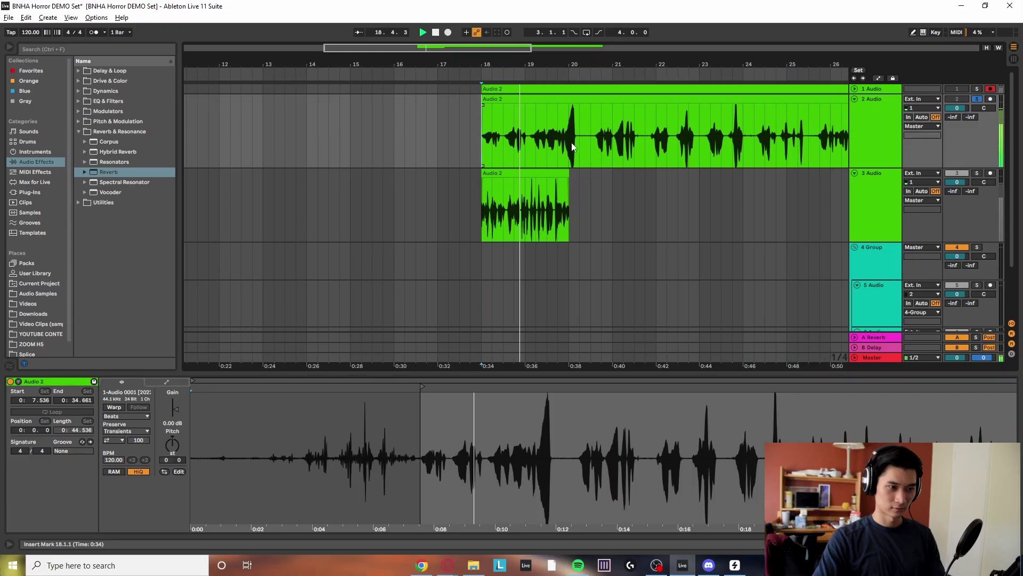
{"action": "scroll", "coordinate": [576, 147], "scroll_direction": "right", "scroll_amount": 4}
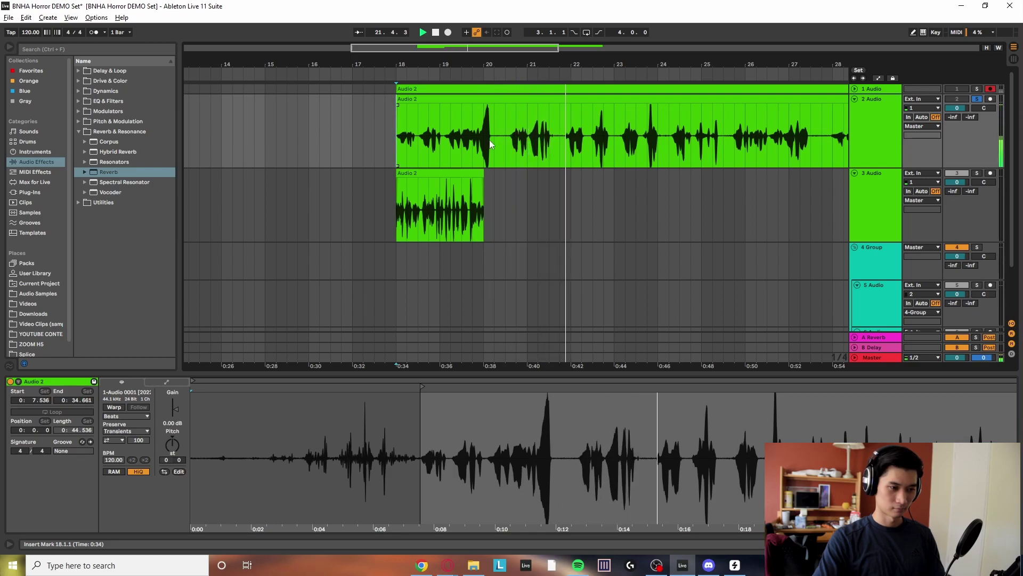
{"action": "scroll", "coordinate": [489, 139], "scroll_direction": "right", "scroll_amount": 3}
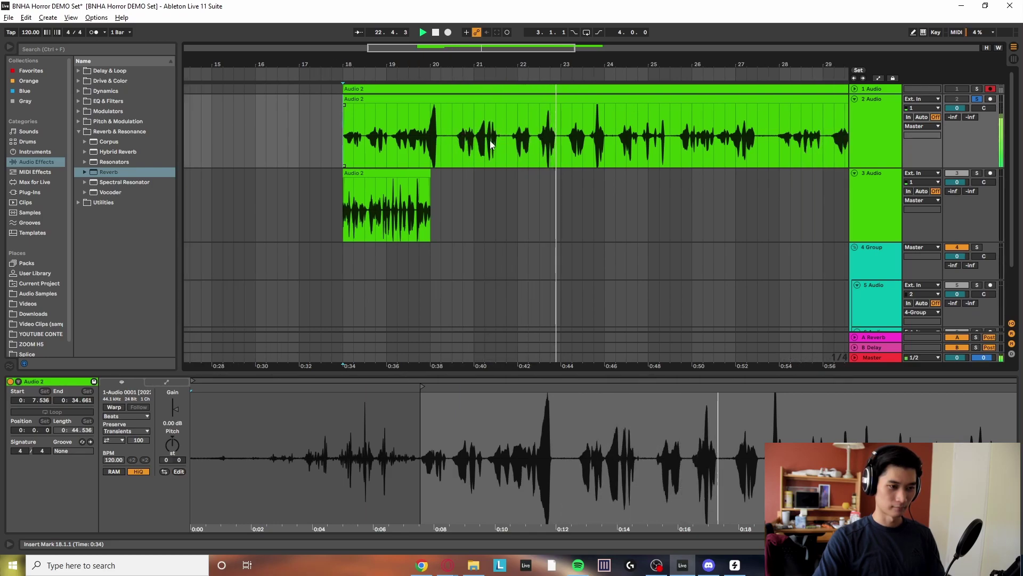
{"action": "key", "text": "minus"}
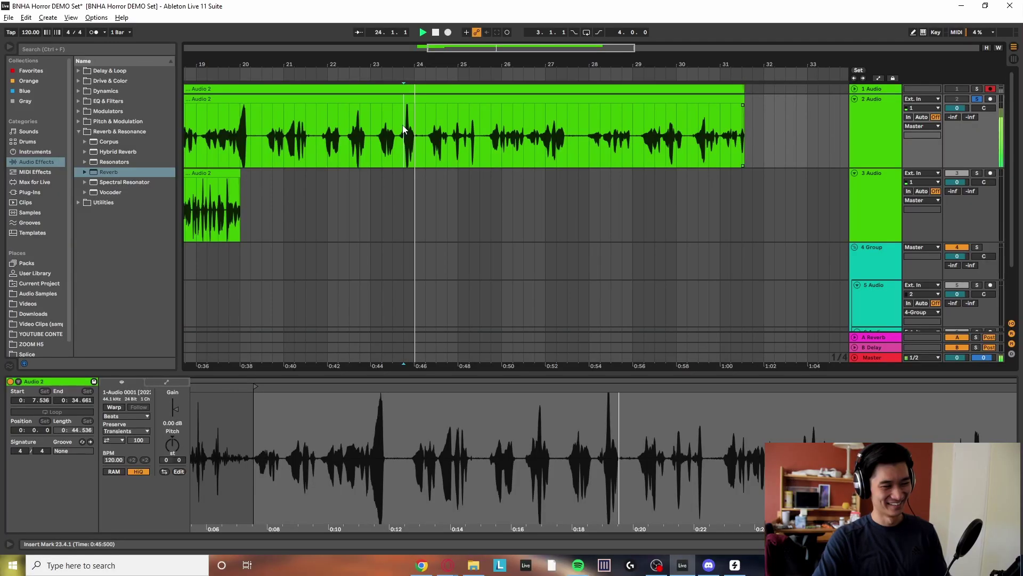
{"action": "key", "text": "plus"}
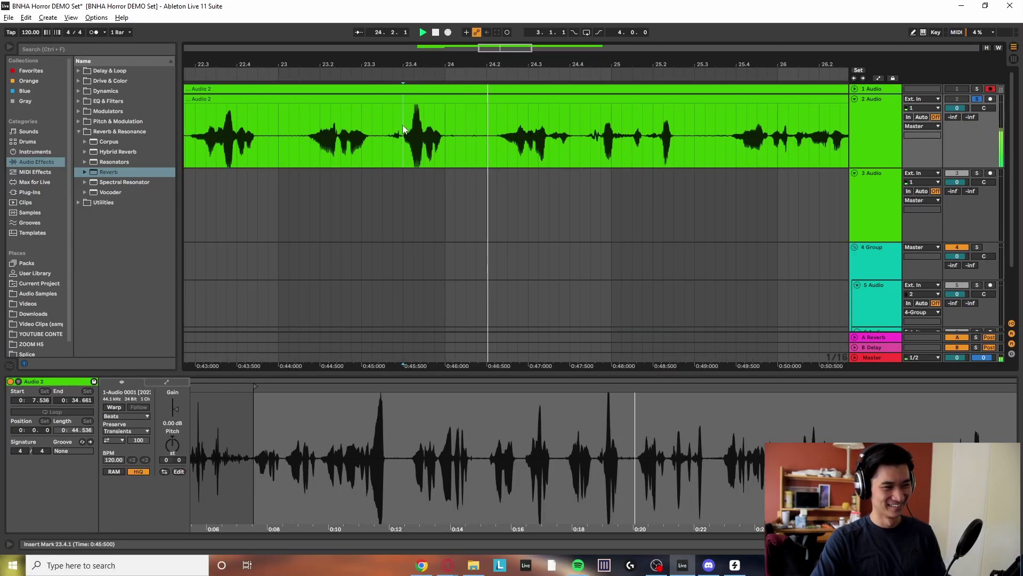
{"action": "left_click", "coordinate": [480, 126]}
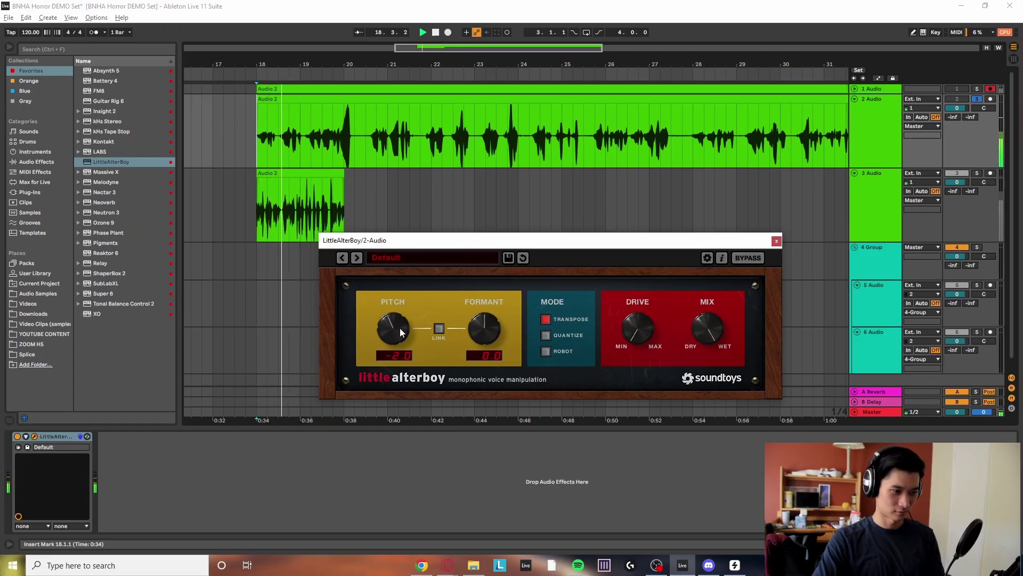
Set LittleAlterBoy's pitch to -6.0 and formant to -11.6 on the 2 Audio track
{"action": "mouse_move", "coordinate": [400, 328]}
{"action": "left_mouse_down"}
{"action": "mouse_move", "coordinate": [395, 350]}
{"action": "mouse_move", "coordinate": [391, 330]}
{"action": "left_mouse_up"}
{"action": "left_click_drag", "start_coordinate": [479, 325], "coordinate": [469, 382]}
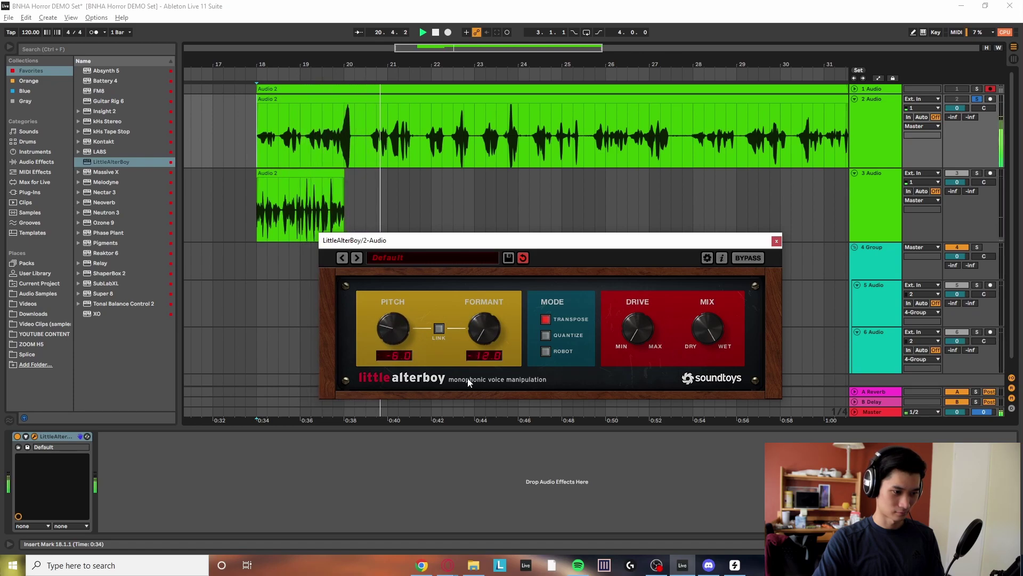
{"action": "left_click_drag", "start_coordinate": [475, 304], "coordinate": [526, 356]}
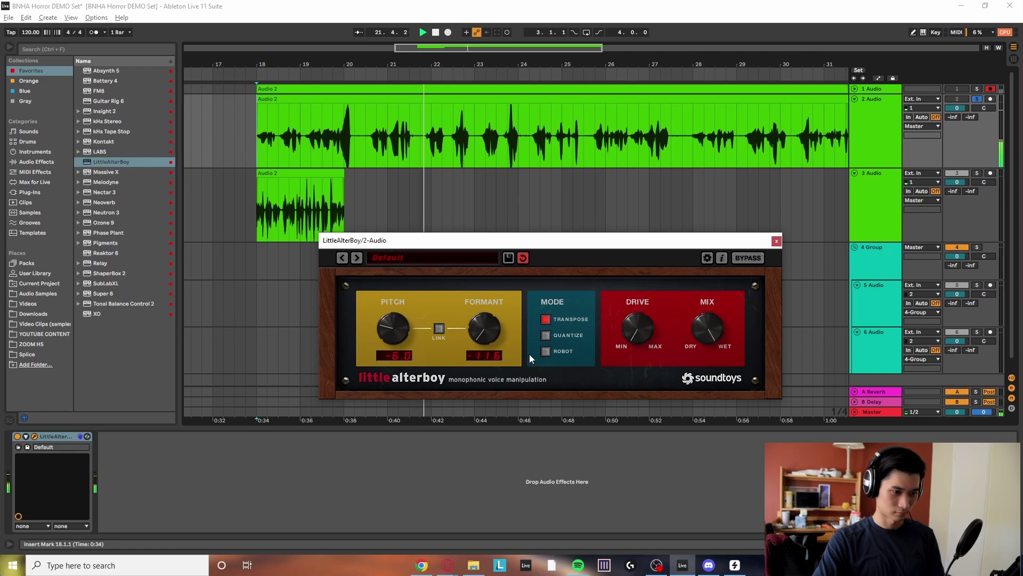
Try the Robot and Quantize modes in LittleAlterBoy and switch back to Transpose
{"action": "scroll", "coordinate": [484, 139], "scroll_direction": "up", "scroll_amount": 2}
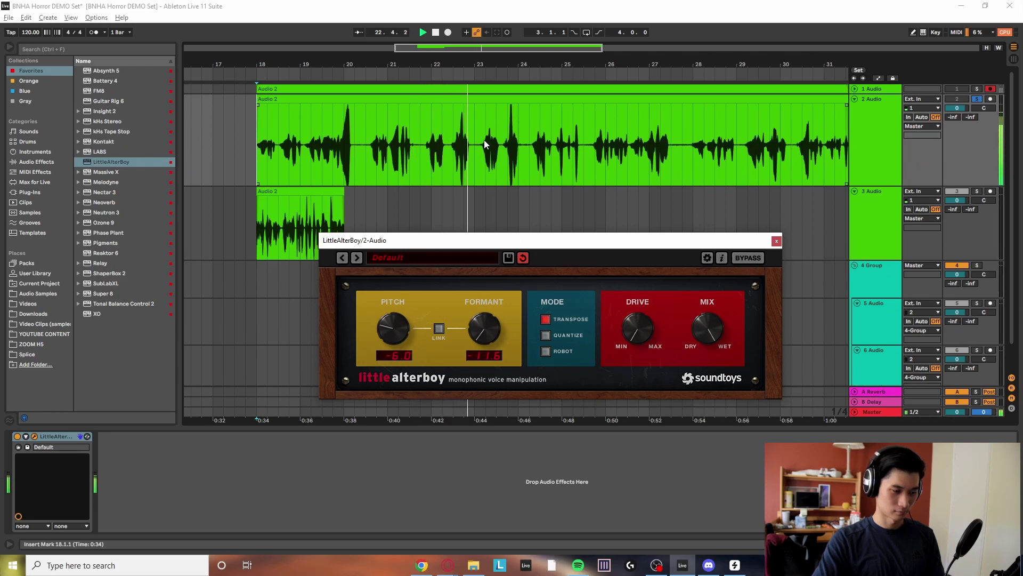
{"action": "left_click", "coordinate": [545, 351]}
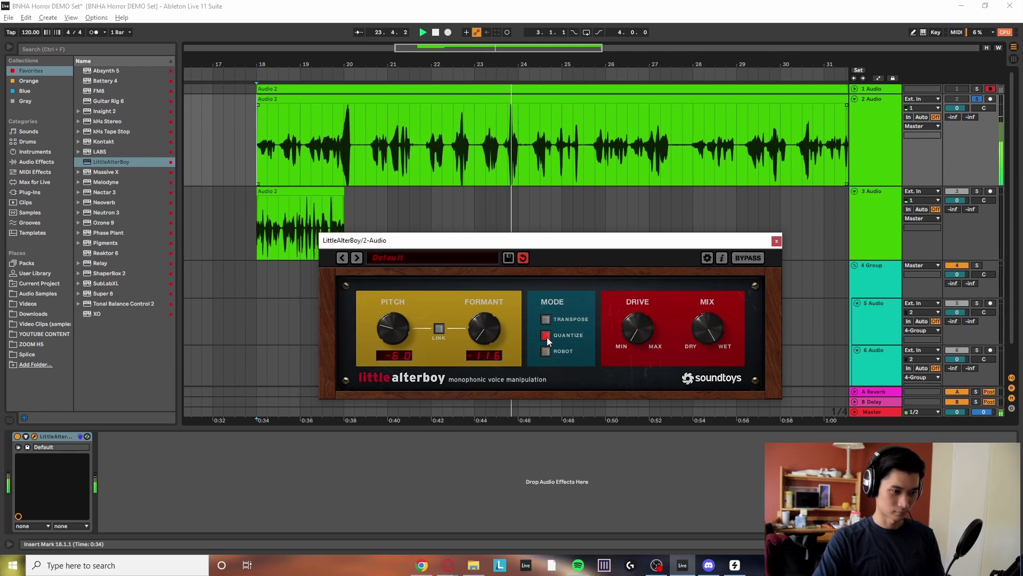
{"action": "left_click", "coordinate": [545, 320]}
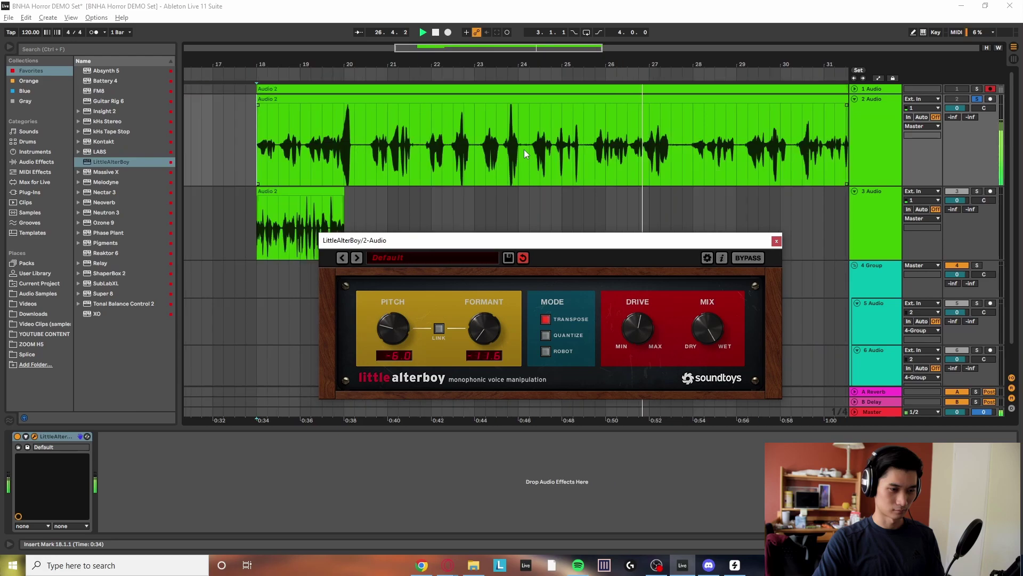
Listen to the pitch-shifted reversed recording through to its end and check LittleAlterBoy's Mix amount
{"action": "scroll", "coordinate": [523, 149], "scroll_direction": "down", "scroll_amount": 5, "text": "ctrl"}
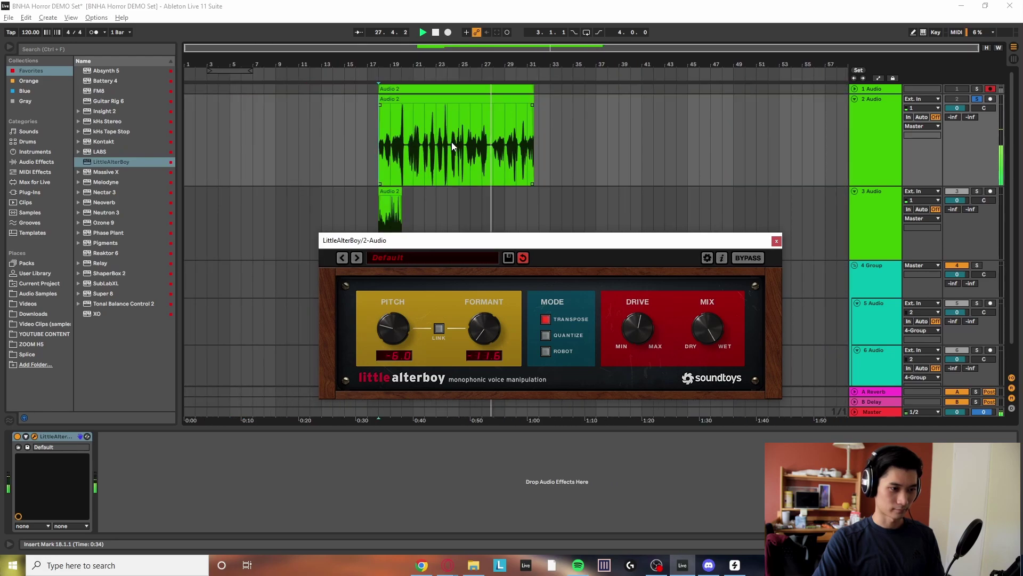
{"action": "scroll", "coordinate": [452, 147], "scroll_direction": "up", "scroll_amount": 5, "text": "ctrl"}
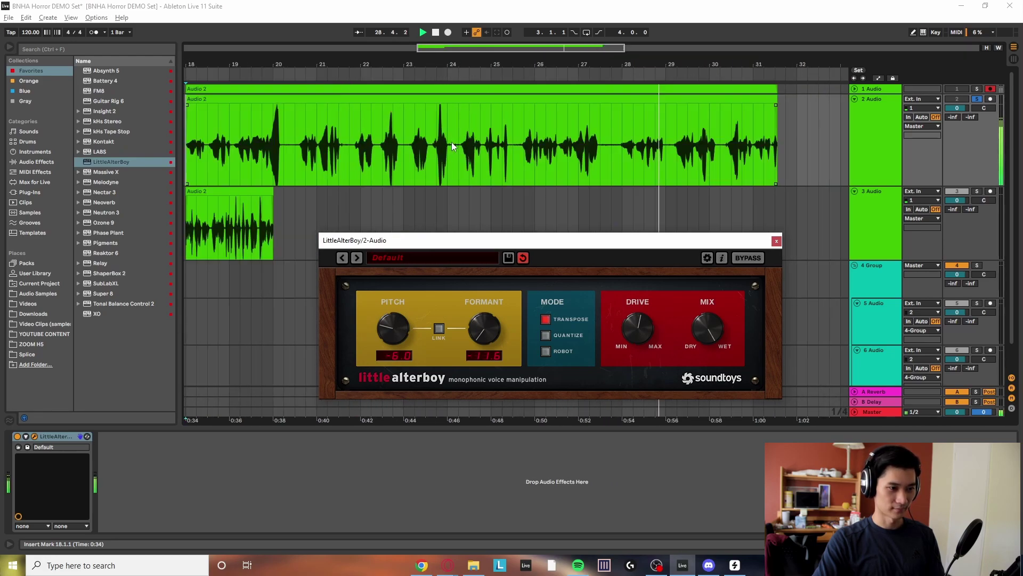
{"action": "scroll", "coordinate": [452, 142], "scroll_direction": "left", "scroll_amount": 1}
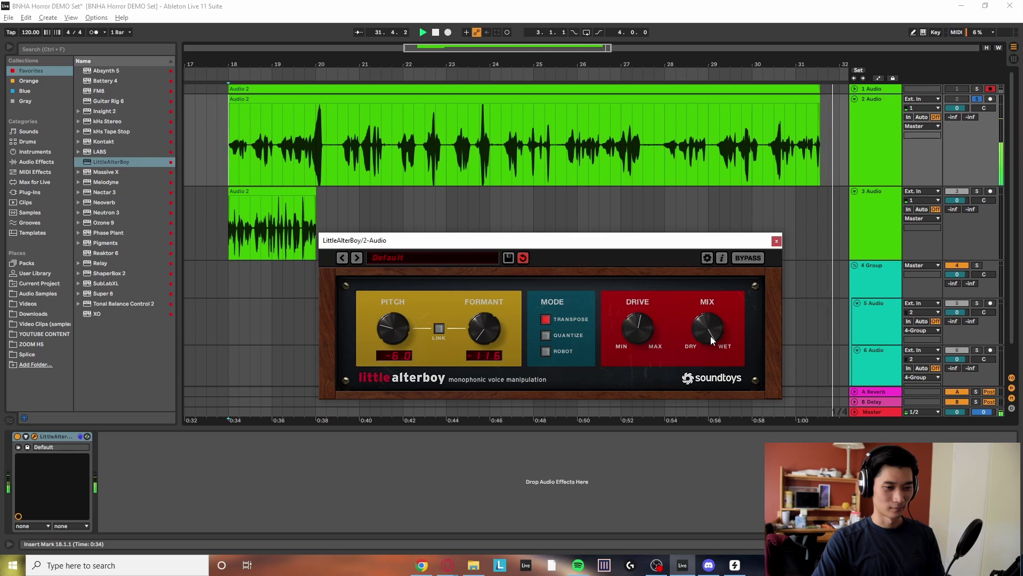
{"action": "mouse_move", "coordinate": [709, 343]}
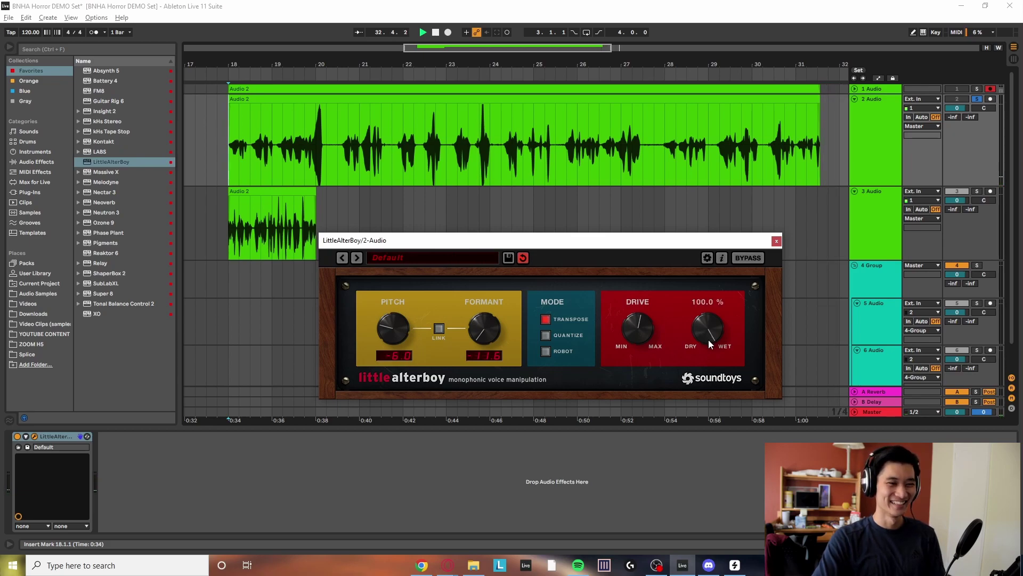
Set LittleAlterBoy's Mix to 50.2 %, duplicate the device on 2 Audio and audition the reversed recording from bar 18.3
{"action": "left_click_drag", "start_coordinate": [709, 382], "coordinate": [708, 364]}
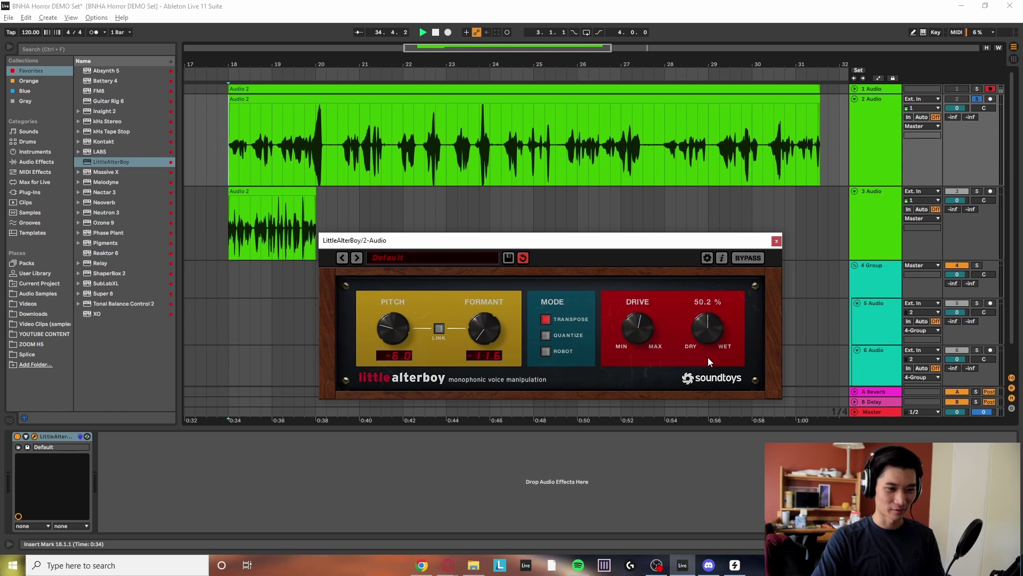
{"action": "left_click", "coordinate": [243, 164]}
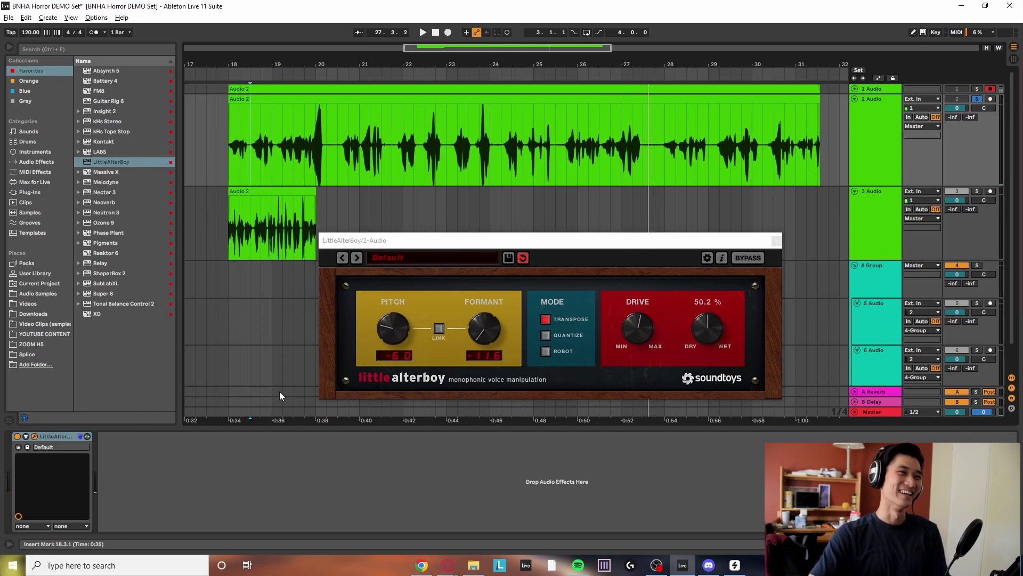
{"action": "key", "text": "ctrl+d"}
{"action": "left_click", "coordinate": [249, 167]}
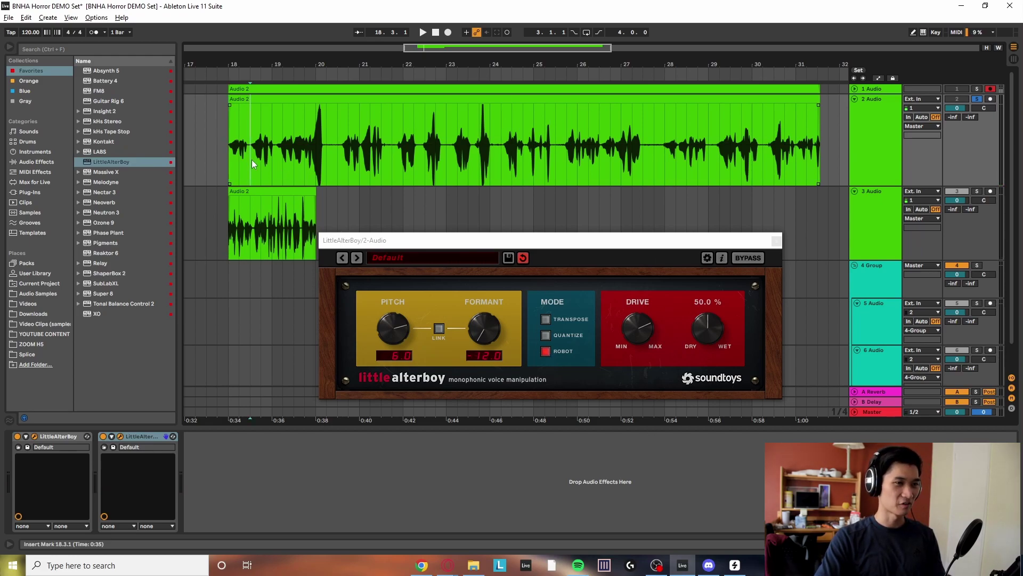
{"action": "key", "text": "space"}
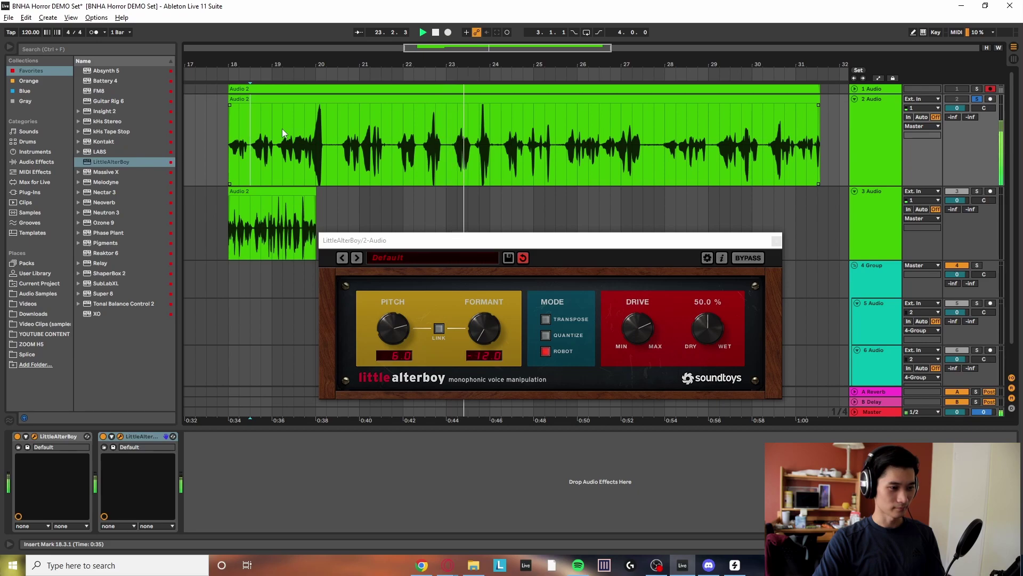
{"action": "key", "text": "space"}
Enable warping in Complex mode for the reversed clip on 2 Audio and play it back with the stacked effects
{"action": "left_click", "coordinate": [368, 100]}
{"action": "double_click", "coordinate": [368, 100]}
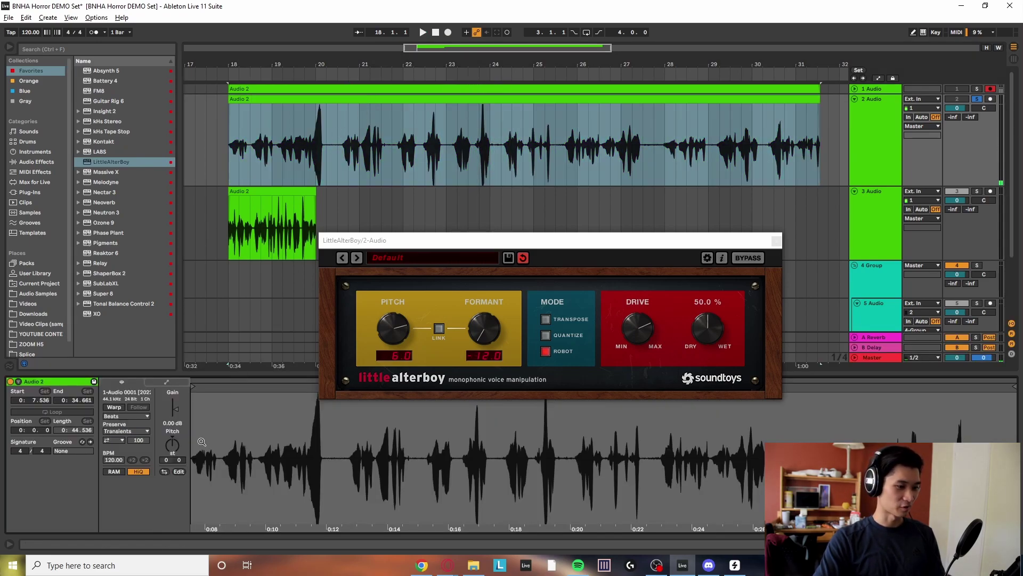
{"action": "key", "text": "space"}
{"action": "left_click", "coordinate": [130, 416]}
{"action": "left_click", "coordinate": [126, 440]}
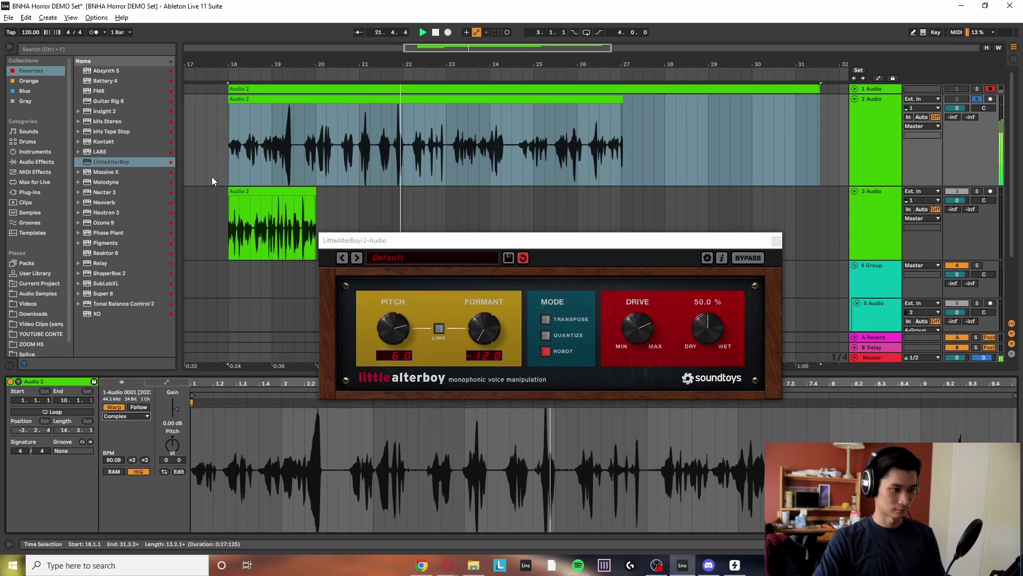
{"action": "left_click", "coordinate": [283, 140]}
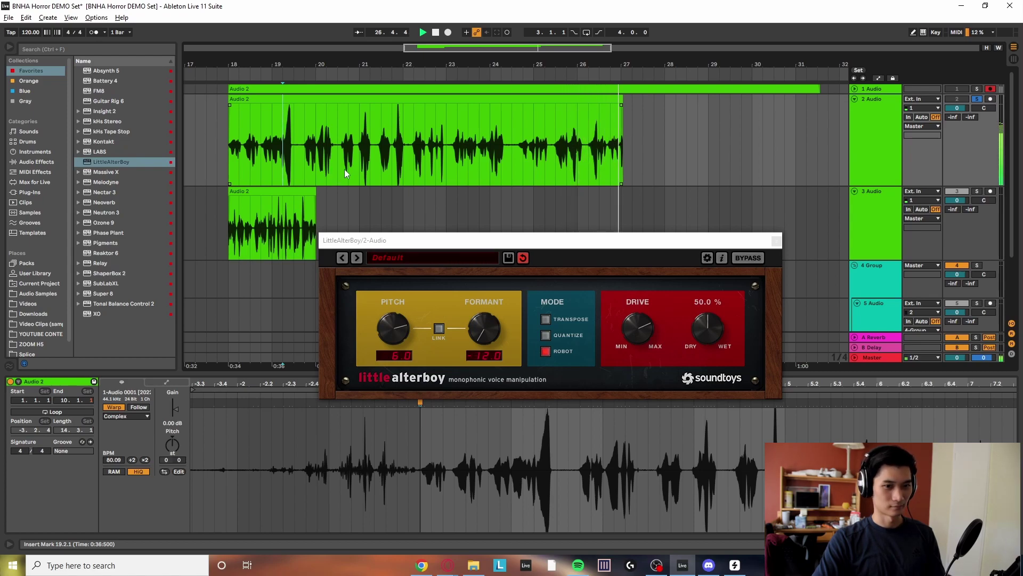
{"action": "key", "text": "space"}
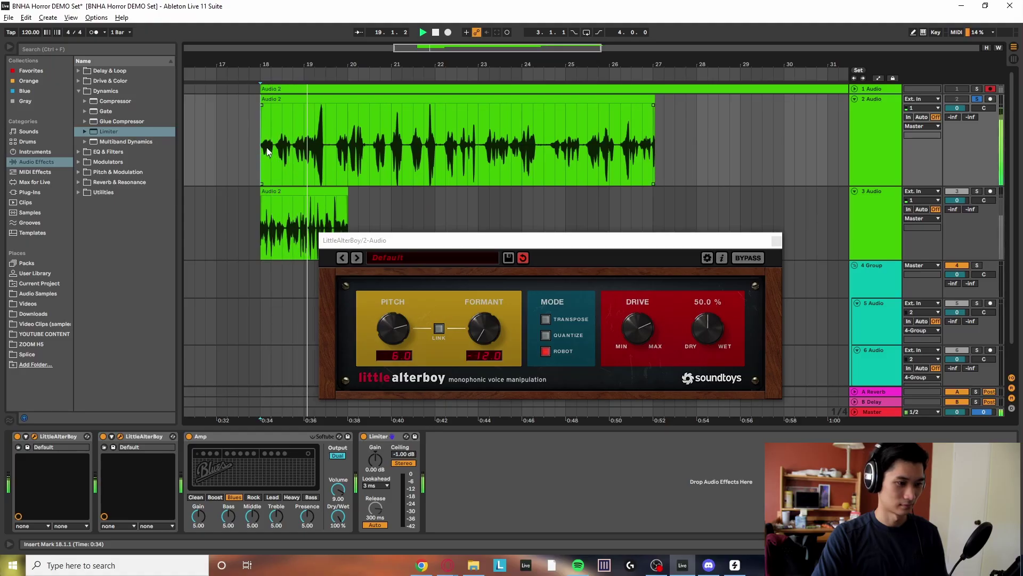
Listen to the warped 2 Audio recording through the LittleAlterBoy, Amp and Limiter chain from its beginning
{"action": "left_click", "coordinate": [302, 145]}
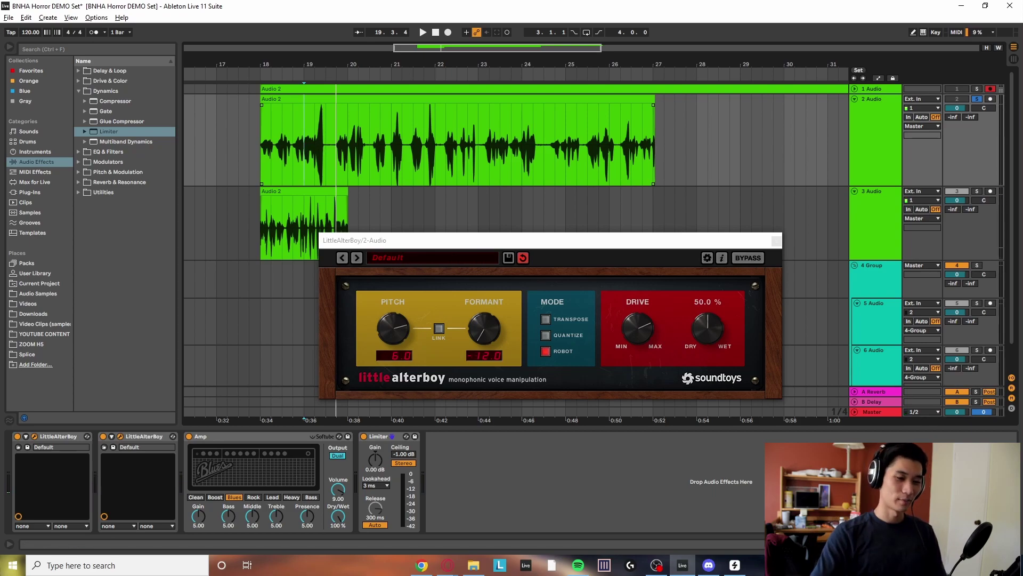
{"action": "left_click", "coordinate": [256, 140]}
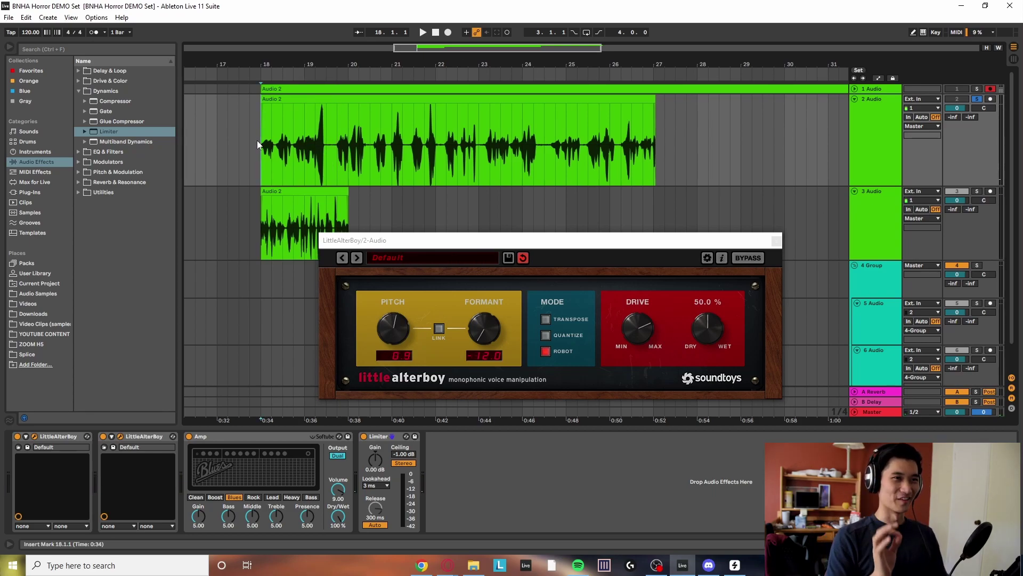
{"action": "key", "text": "space"}
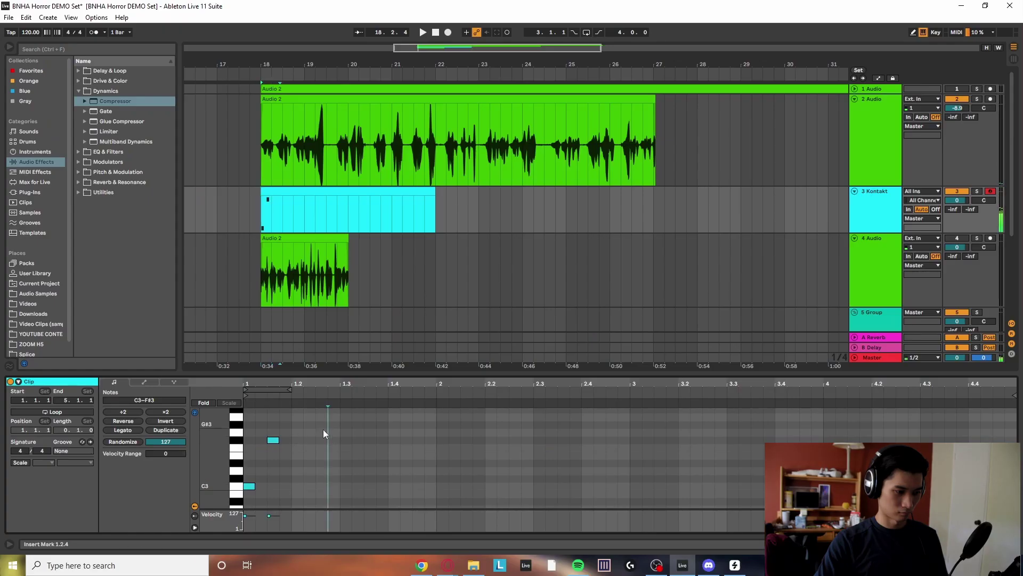
Stack the F#3 note on the C3 at bar 1 of the Kontakt clip and copy the notes up to D3 and G#3 in bar 3
{"action": "left_click_drag", "start_coordinate": [276, 442], "coordinate": [253, 442]}
{"action": "left_click_drag", "start_coordinate": [265, 487], "coordinate": [241, 432]}
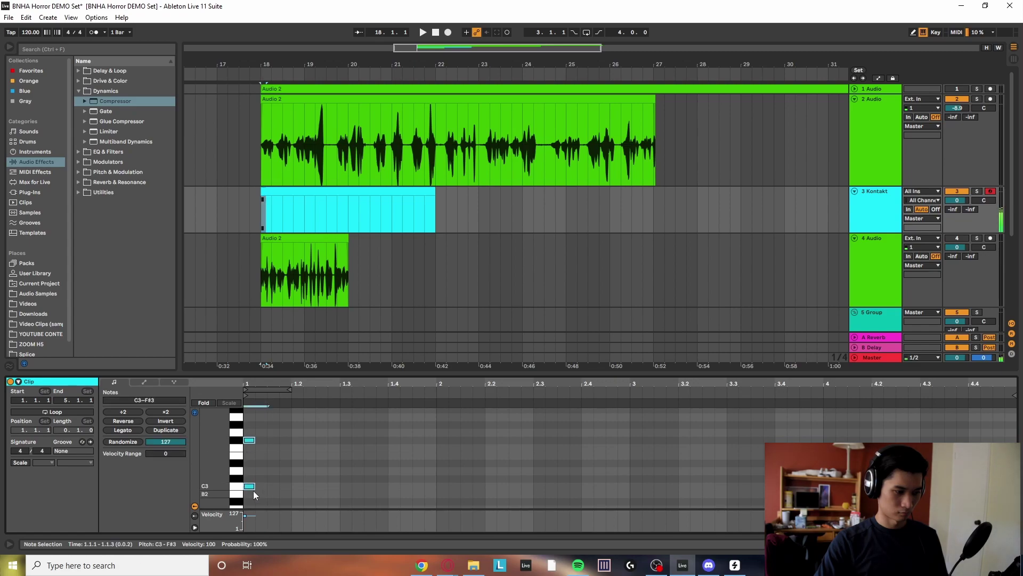
{"action": "left_click_drag", "start_coordinate": [253, 489], "coordinate": [687, 446]}
{"action": "left_click", "coordinate": [643, 453]}
{"action": "left_click", "coordinate": [263, 207]}
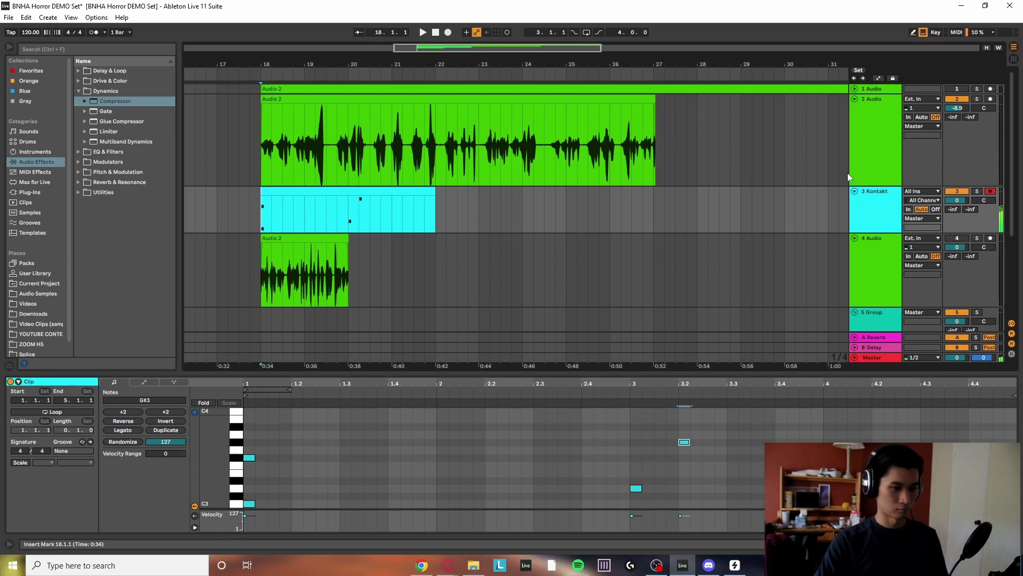
Set the Reverb decay time on the Kontakt track to 200 ms and lower the Reverb's Dry/Wet
{"action": "left_click", "coordinate": [875, 205]}
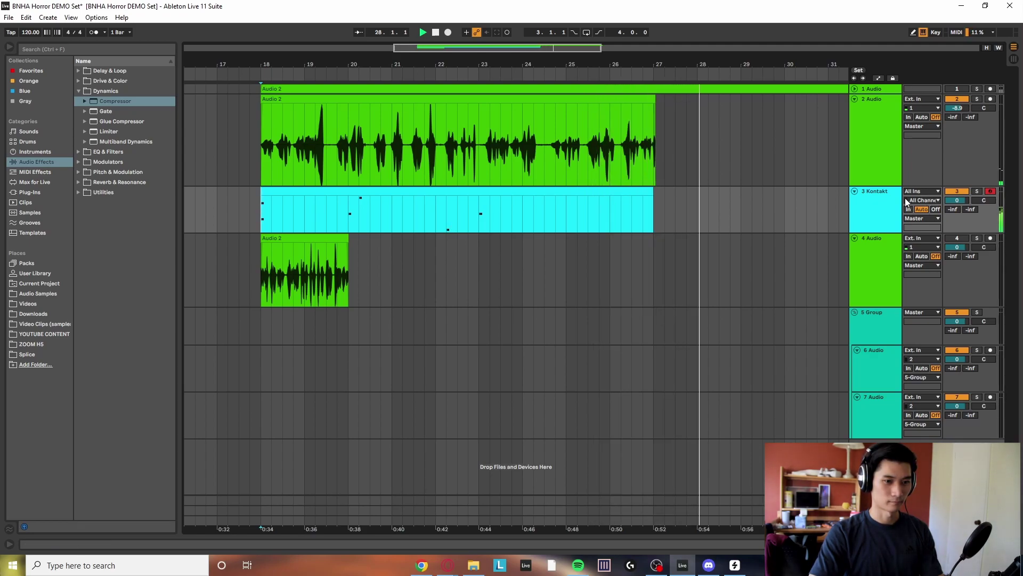
{"action": "double_click", "coordinate": [887, 203]}
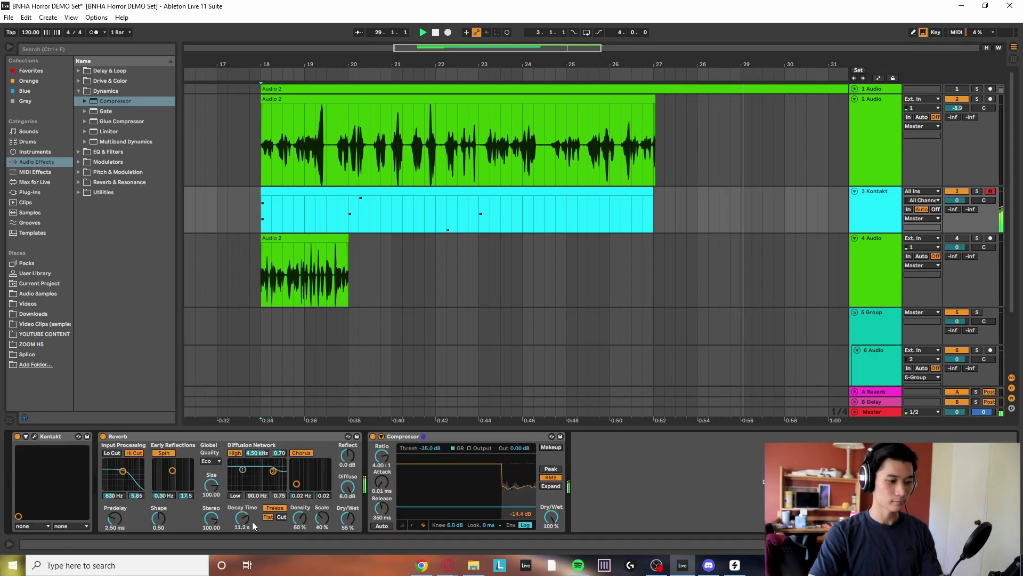
{"action": "left_click_drag", "start_coordinate": [242, 517], "coordinate": [245, 525]}
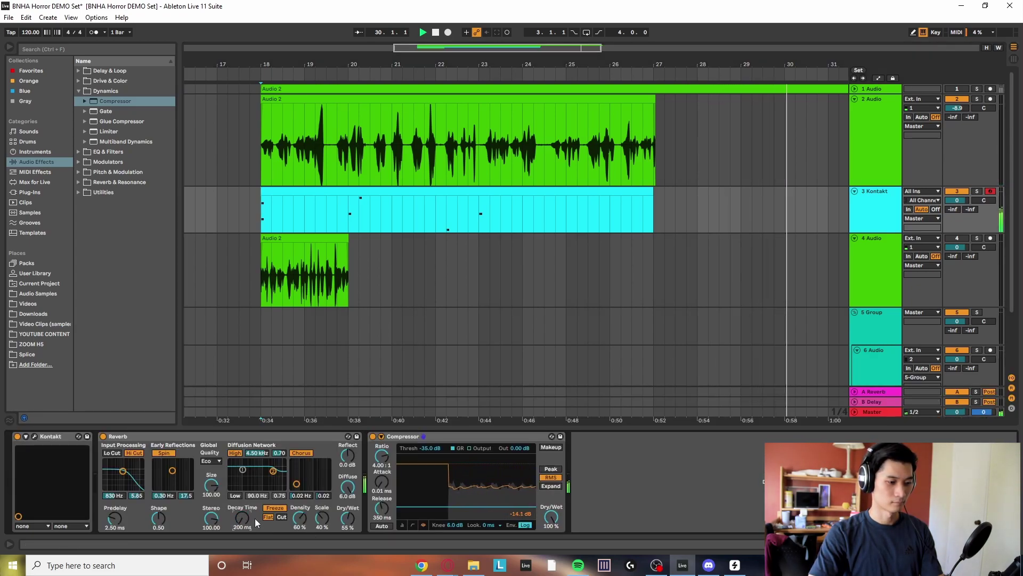
{"action": "left_click_drag", "start_coordinate": [347, 517], "coordinate": [347, 549]}
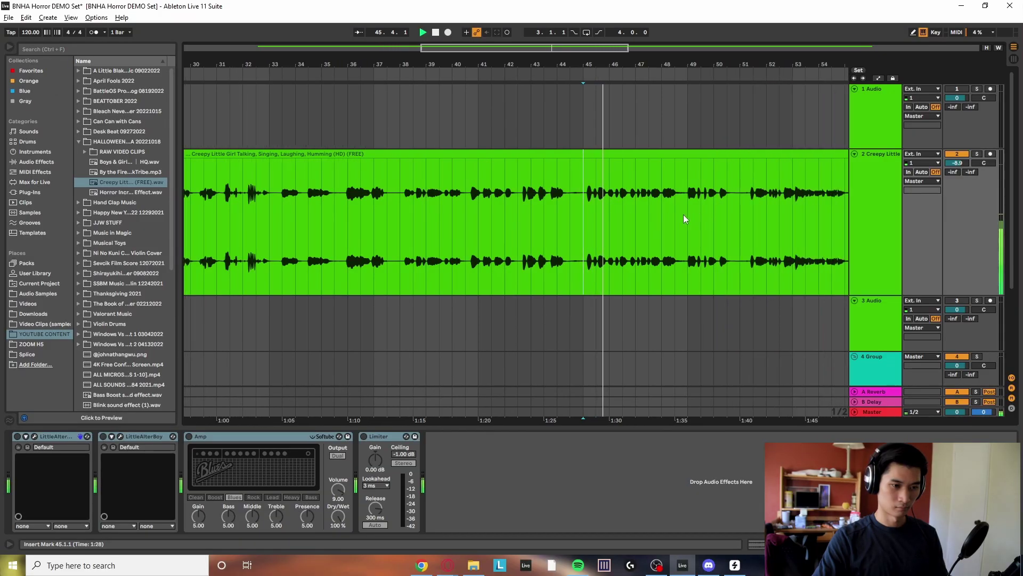
Split out the four-bar section from bar 45 to bar 49 of the Creepy Little Girl clip
{"action": "left_click", "coordinate": [679, 214], "text": "shift"}
{"action": "key", "text": "z"}
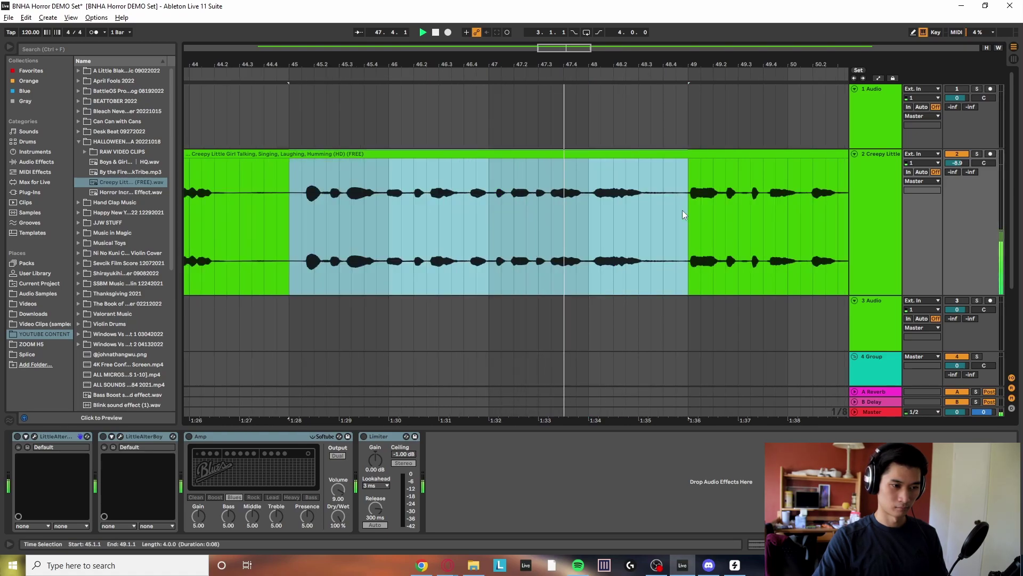
{"action": "key", "text": "x"}
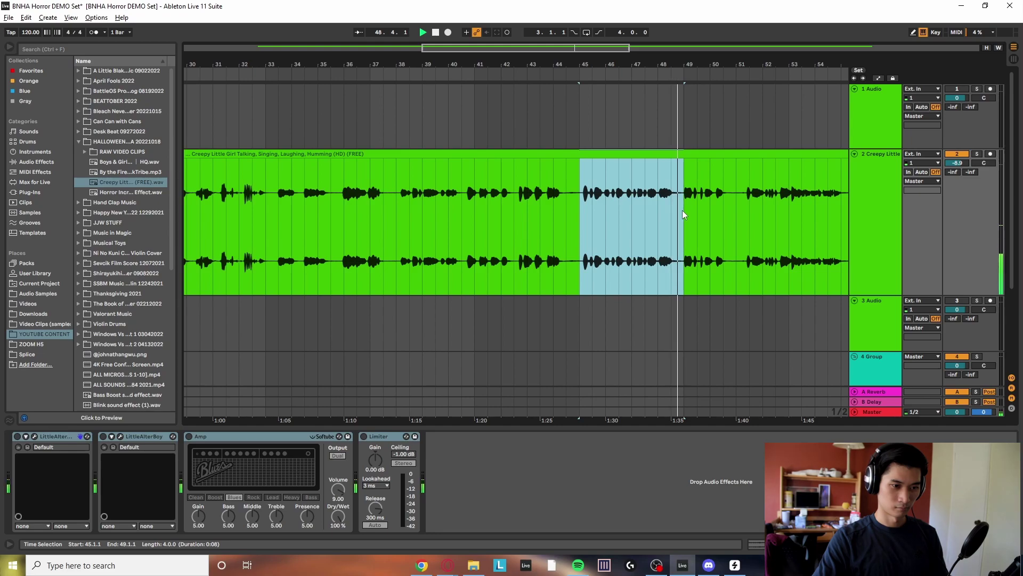
{"action": "key", "text": "ctrl+e"}
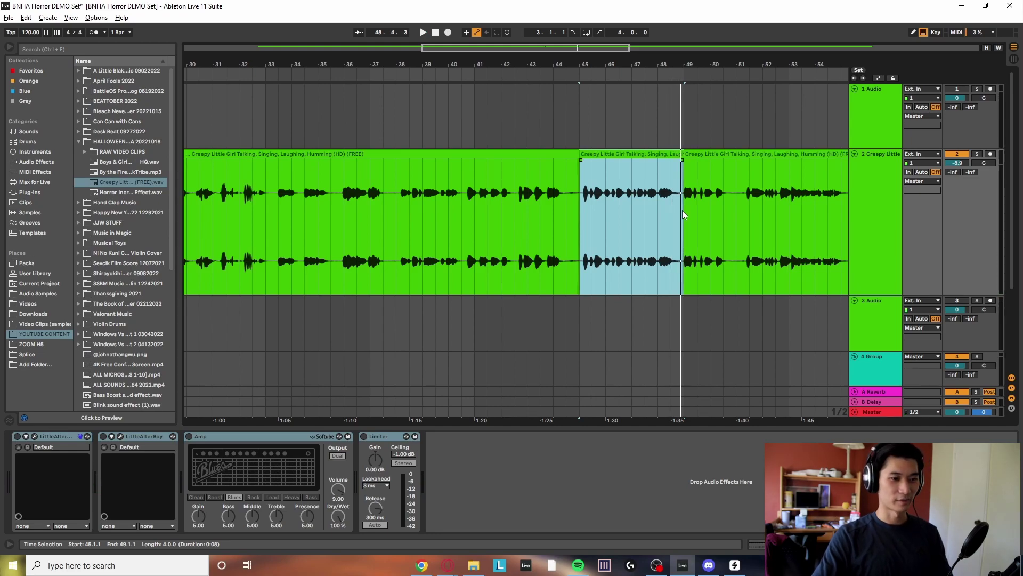
{"action": "key", "text": "x"}
{"action": "left_click", "coordinate": [409, 155]}
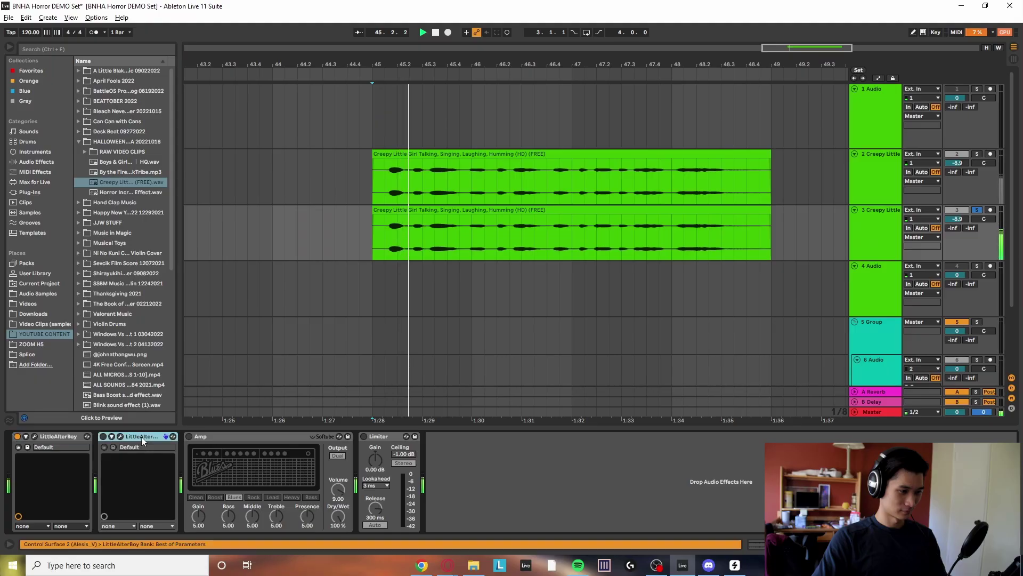
Delete the second LittleAlterBoy, Amp and Limiter from the soloed duplicate voice track, and lower the remaining LittleAlterBoy's formant
{"action": "left_click", "coordinate": [385, 437], "text": "shift"}
{"action": "key", "text": "Delete"}
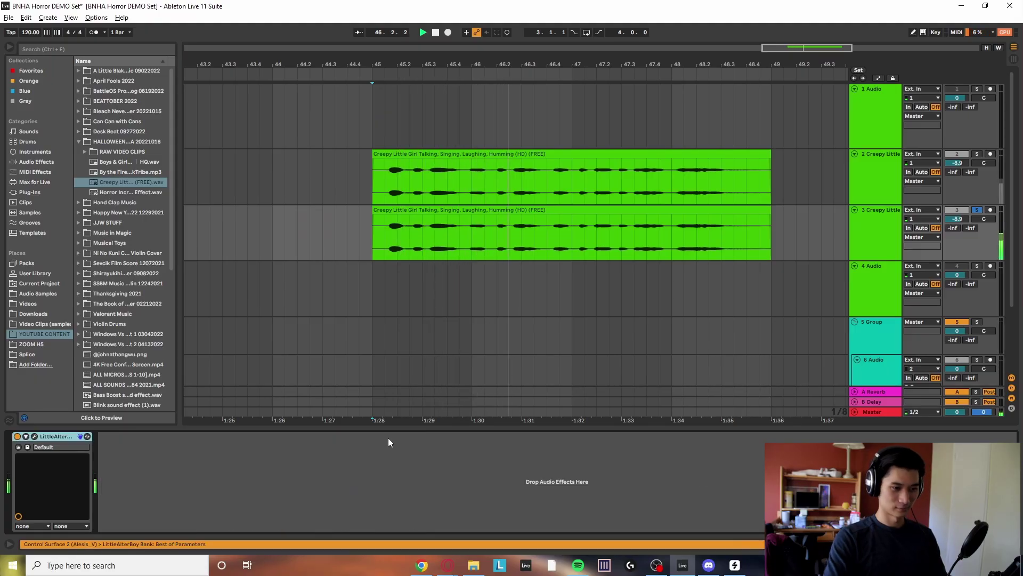
{"action": "left_click", "coordinate": [36, 435]}
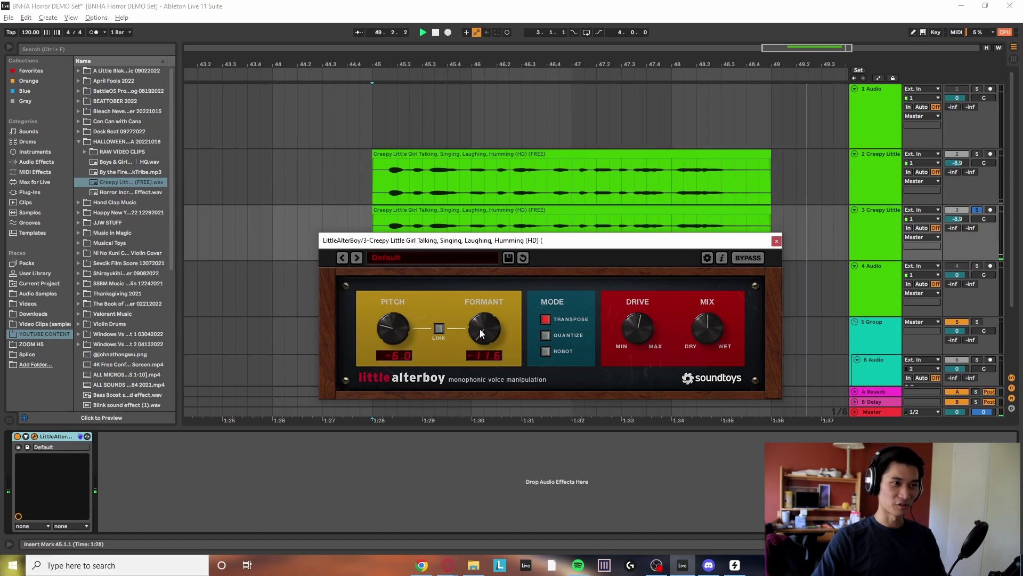
{"action": "left_click_drag", "start_coordinate": [478, 328], "coordinate": [485, 386]}
{"action": "left_click_drag", "start_coordinate": [485, 340], "coordinate": [487, 386]}
{"action": "key", "text": "space"}
{"action": "key", "text": "space"}
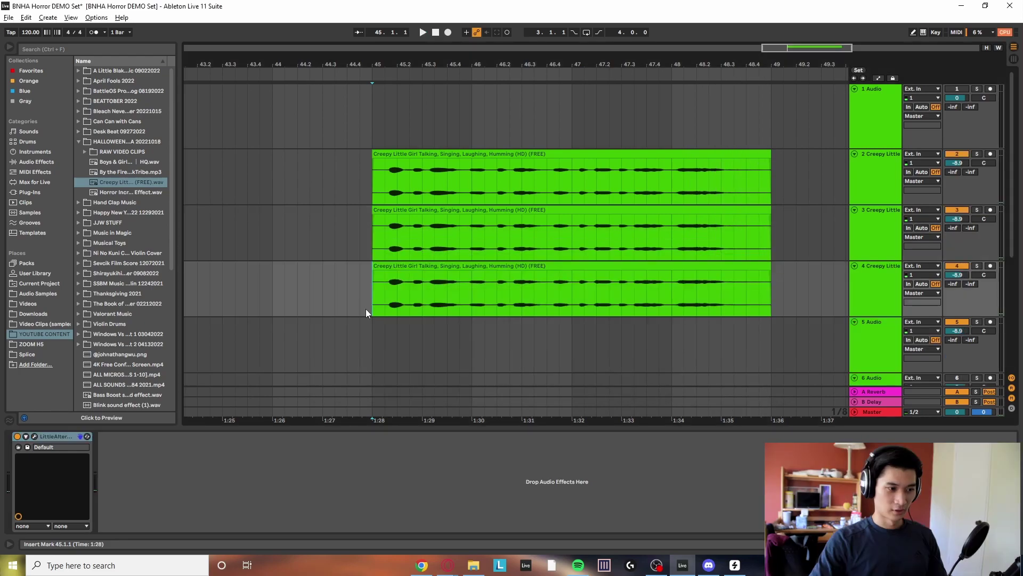
Try a volume of 6.0 dB on the third voice layer, track 4, and audition it soloed
{"action": "left_click", "coordinate": [868, 245]}
{"action": "left_click", "coordinate": [859, 277], "text": "shift"}
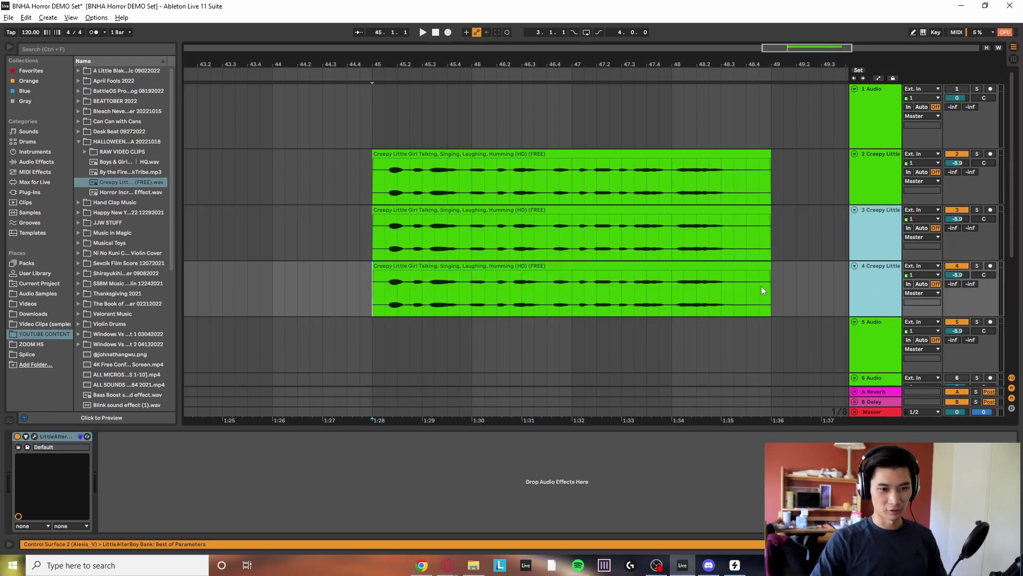
{"action": "left_click", "coordinate": [837, 288]}
{"action": "left_click_drag", "start_coordinate": [957, 275], "coordinate": [957, 224]}
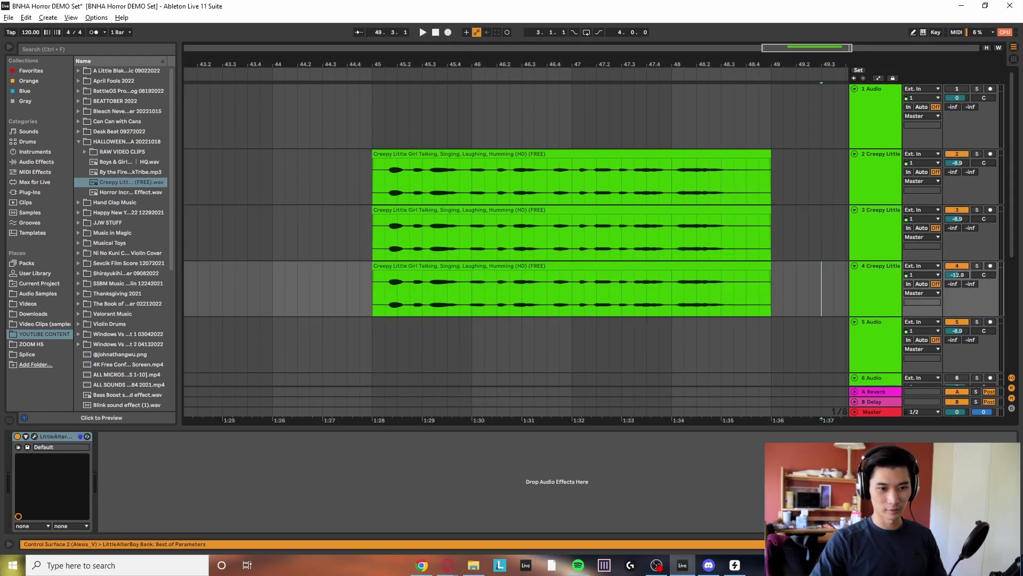
{"action": "key", "text": "space"}
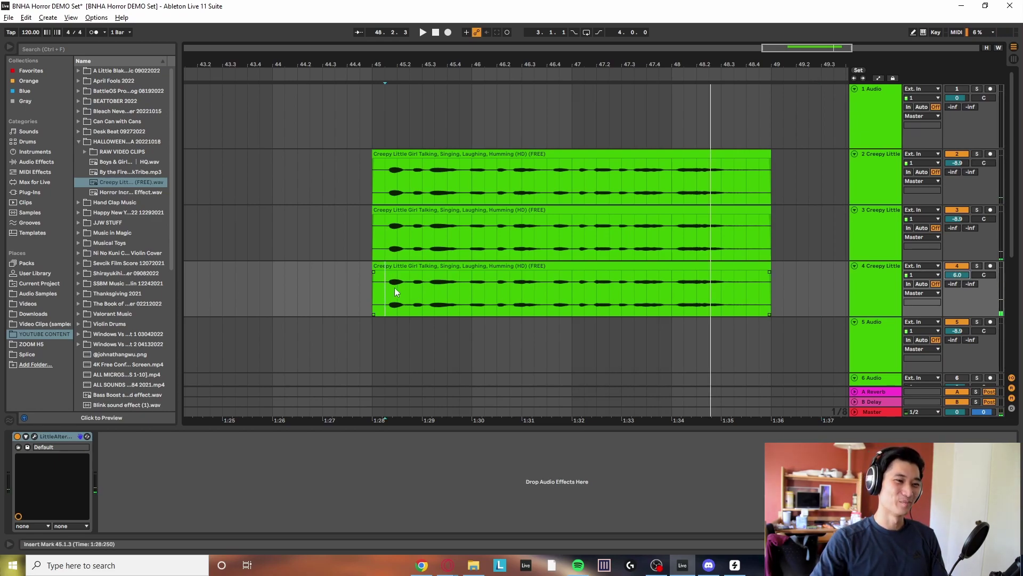
{"action": "key", "text": "space"}
{"action": "left_click", "coordinate": [977, 265]}
{"action": "key", "text": "space"}
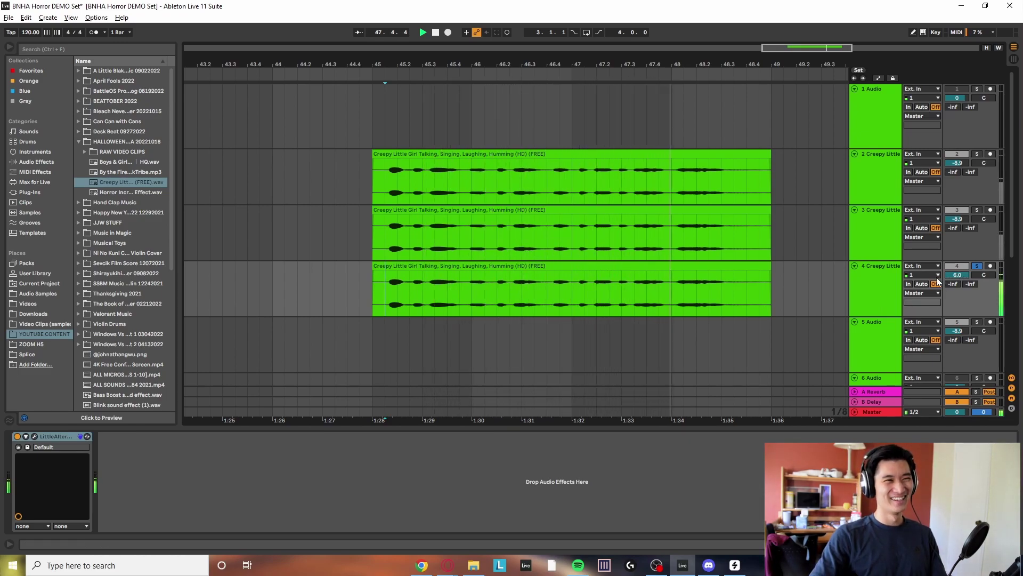
Add the Neoverb plug-in after LittleAlterBoy on track 4
{"action": "left_click", "coordinate": [884, 286]}
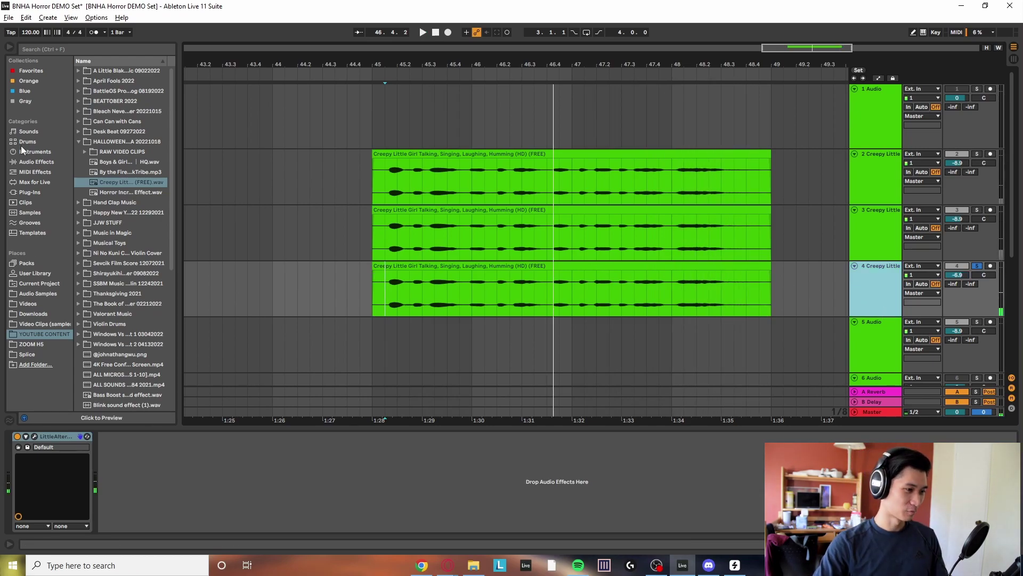
{"action": "left_click", "coordinate": [31, 193]}
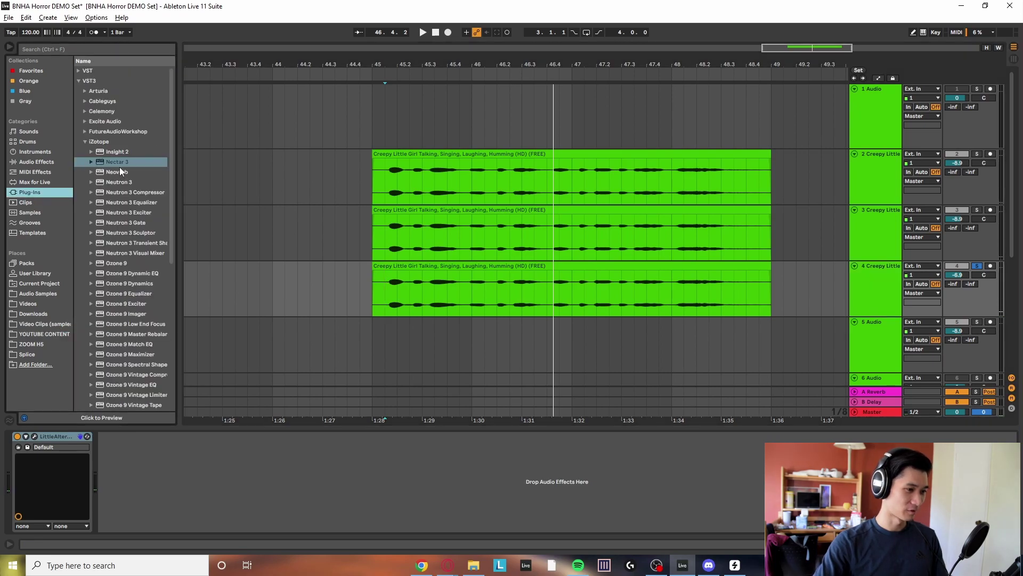
{"action": "left_click", "coordinate": [31, 70]}
{"action": "left_click_drag", "start_coordinate": [130, 200], "coordinate": [515, 303]}
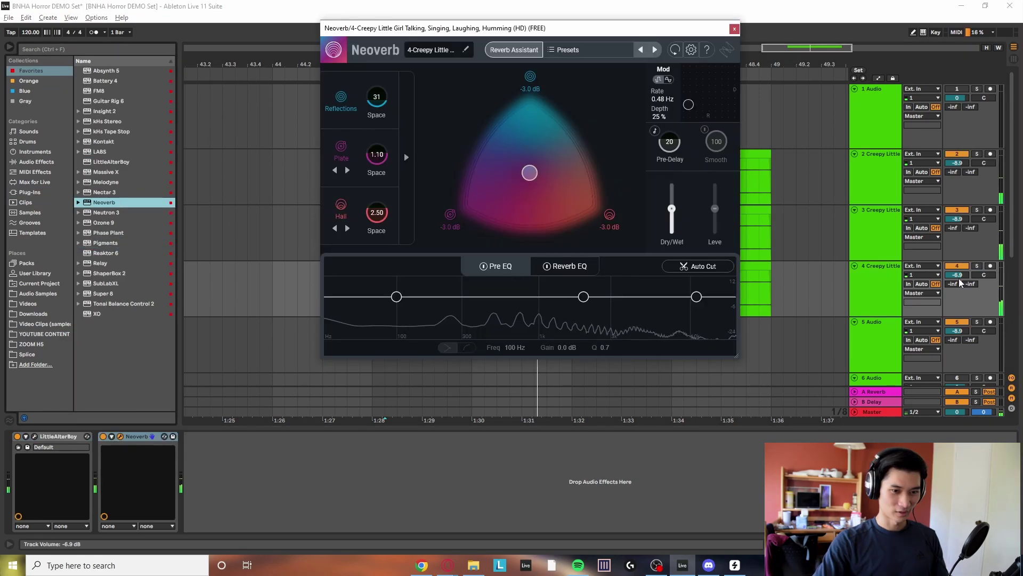
Lower the volume of track 4 to -14.0 dB during playback and close the Neoverb window
{"action": "left_click_drag", "start_coordinate": [960, 283], "coordinate": [960, 291]}
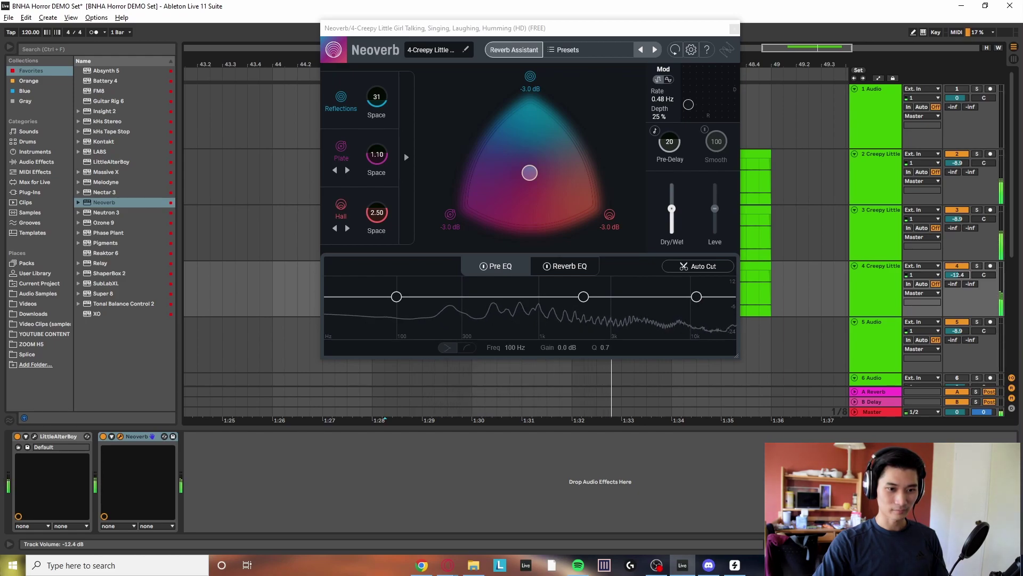
{"action": "left_click_drag", "start_coordinate": [960, 283], "coordinate": [961, 291]}
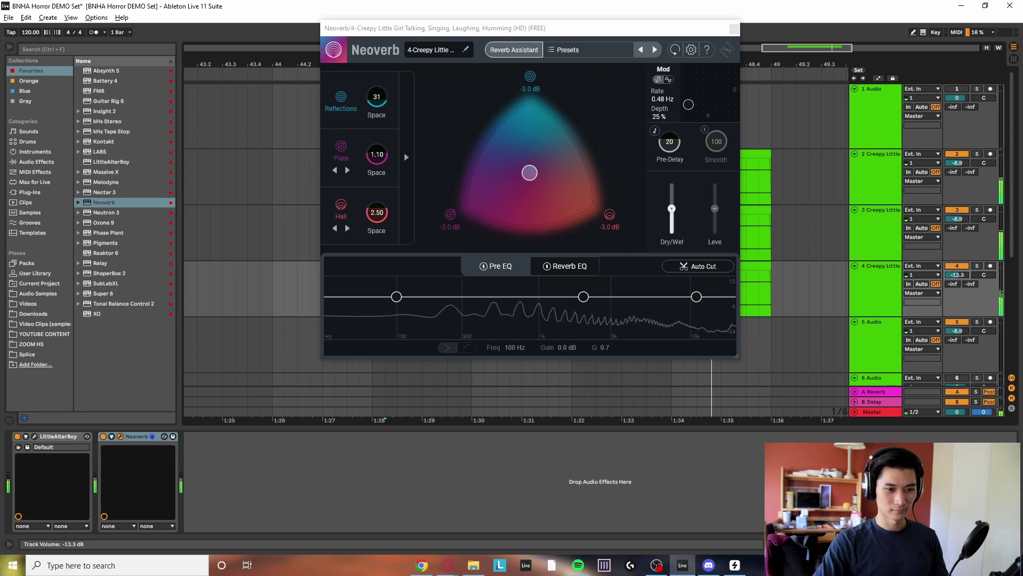
{"action": "left_click", "coordinate": [734, 28]}
Group the three Creepy Little Girl tracks and play the layered clips from bar 45
{"action": "left_click", "coordinate": [878, 186]}
{"action": "left_click", "coordinate": [879, 277], "text": "shift"}
{"action": "key", "text": "ctrl+g"}
{"action": "left_click", "coordinate": [519, 212]}
{"action": "key", "text": "space"}
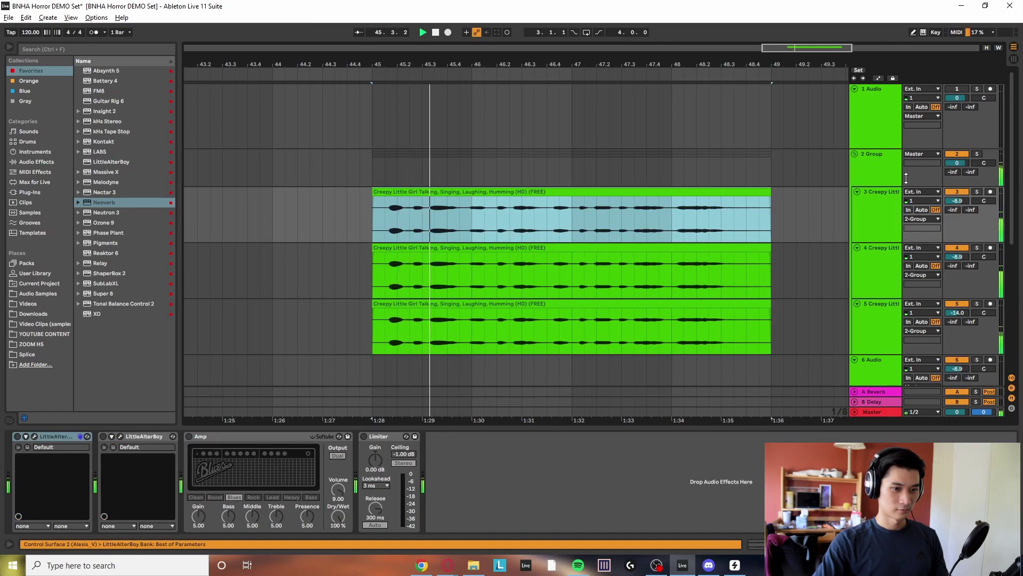
Add the Amp effect ahead of the Delay and Neoverb on the voice group during playback
{"action": "left_click", "coordinate": [890, 177]}
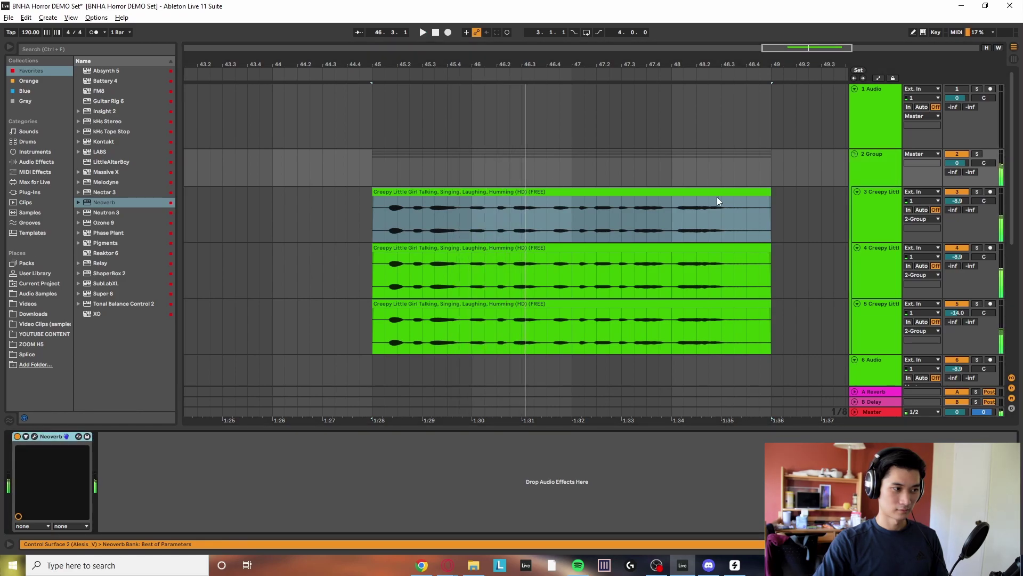
{"action": "left_click", "coordinate": [36, 162]}
{"action": "left_click", "coordinate": [79, 81]}
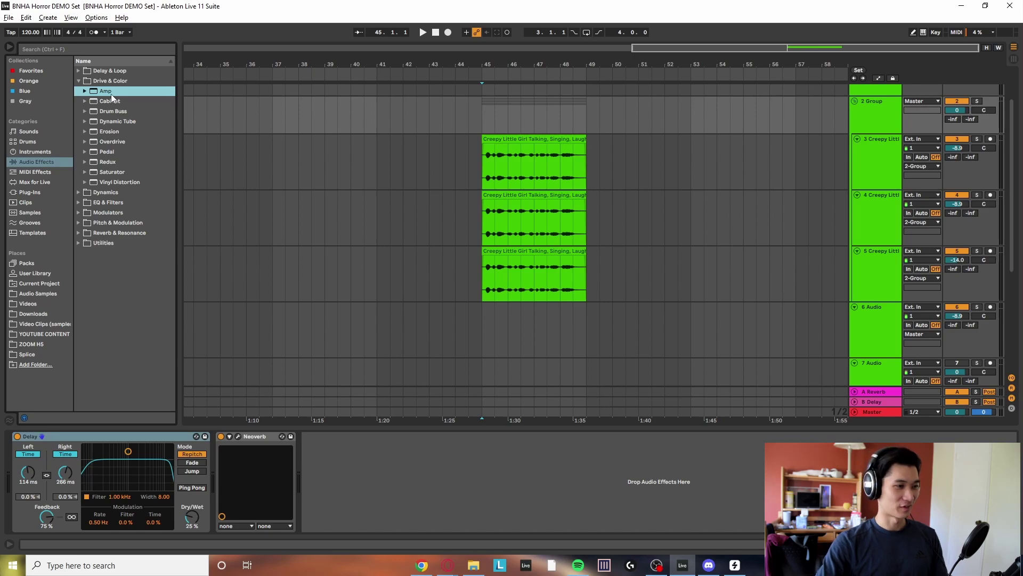
{"action": "key", "text": "space"}
{"action": "double_click", "coordinate": [111, 94]}
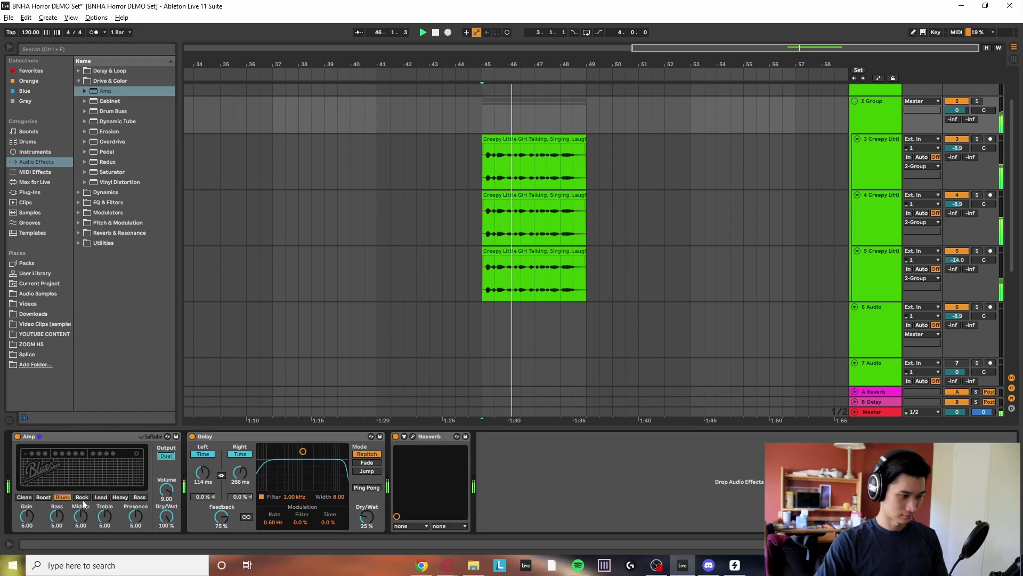
Insert an EQ Eight between the Amp and the Delay on the voice group
{"action": "left_click", "coordinate": [79, 202]}
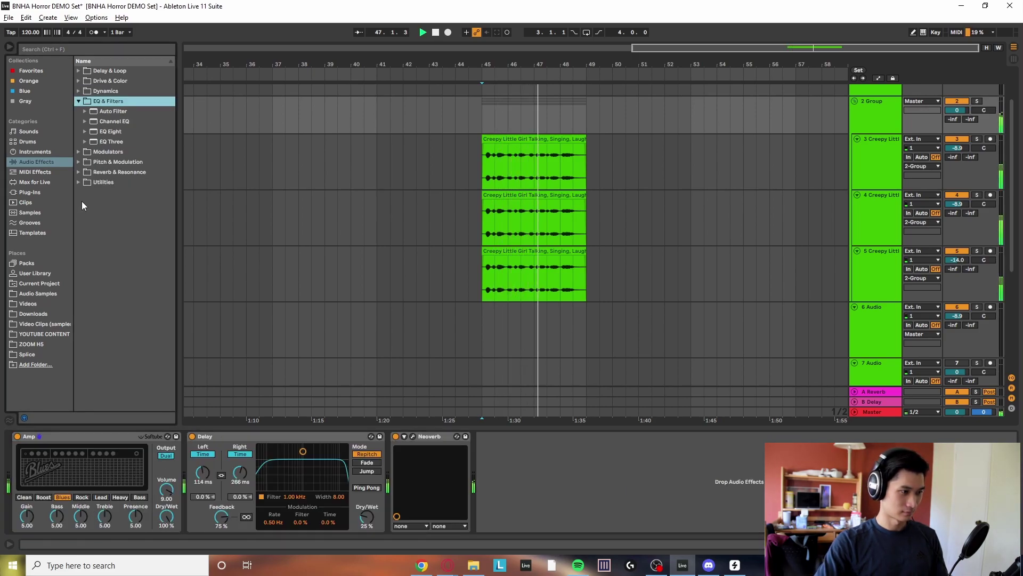
{"action": "left_click_drag", "start_coordinate": [115, 133], "coordinate": [157, 453]}
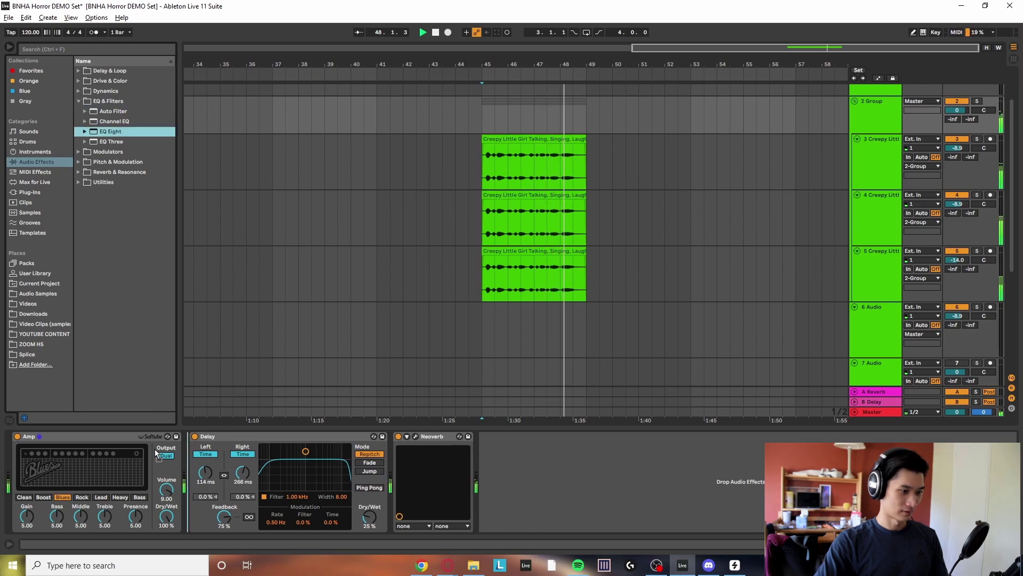